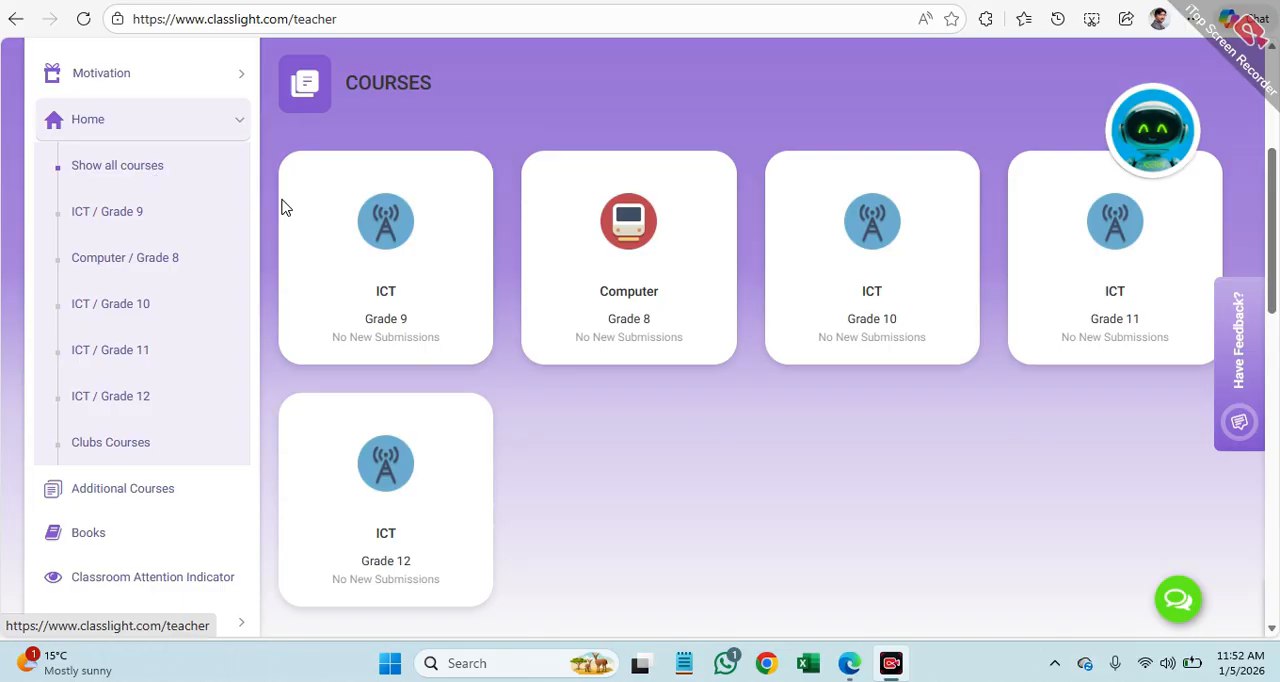
Step: Open Grade Management for the ICT Grade 9 course
click(400, 283)
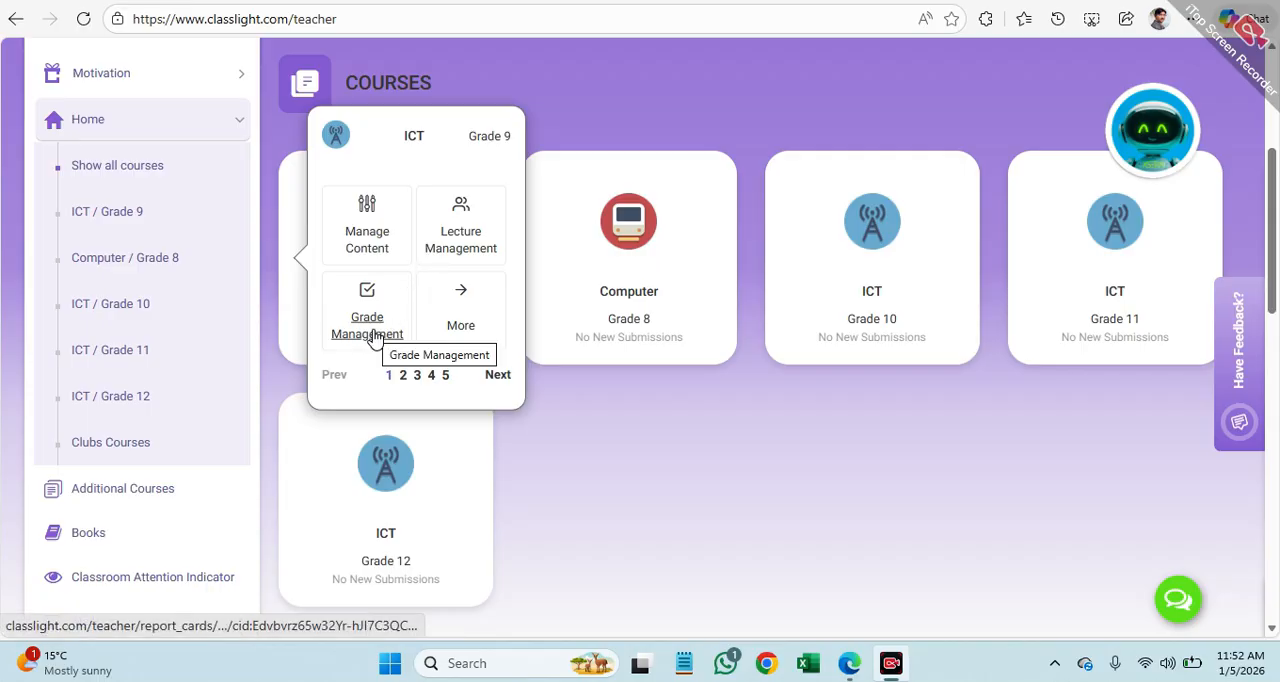
click(372, 336)
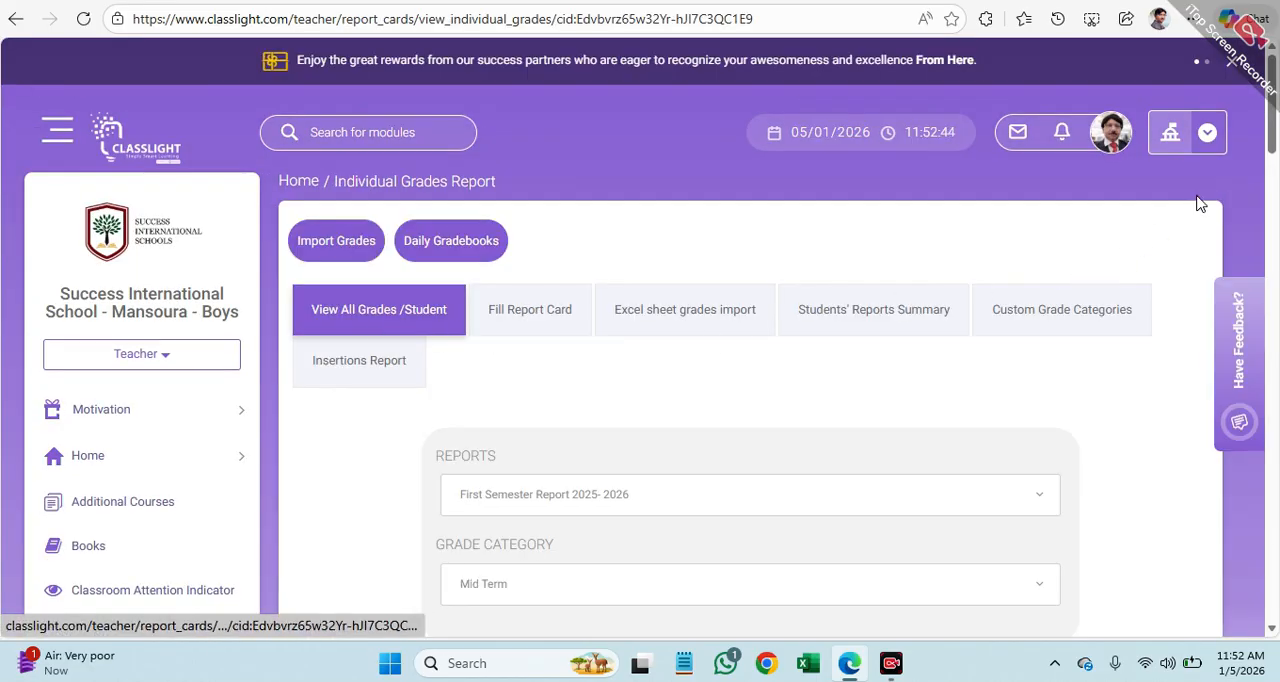
drag(1275, 140, 1275, 175)
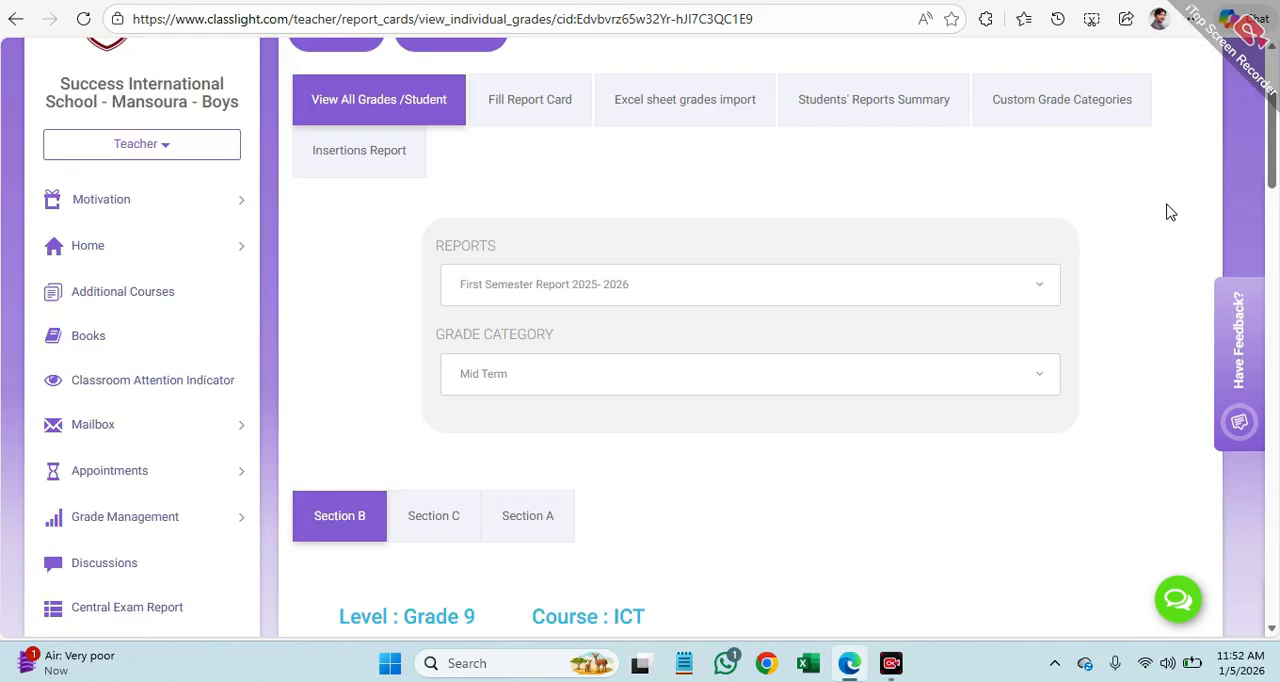
Step: Choose the Final Exam grade category for the First Semester Report 2025- 2026
click(1047, 292)
click(994, 323)
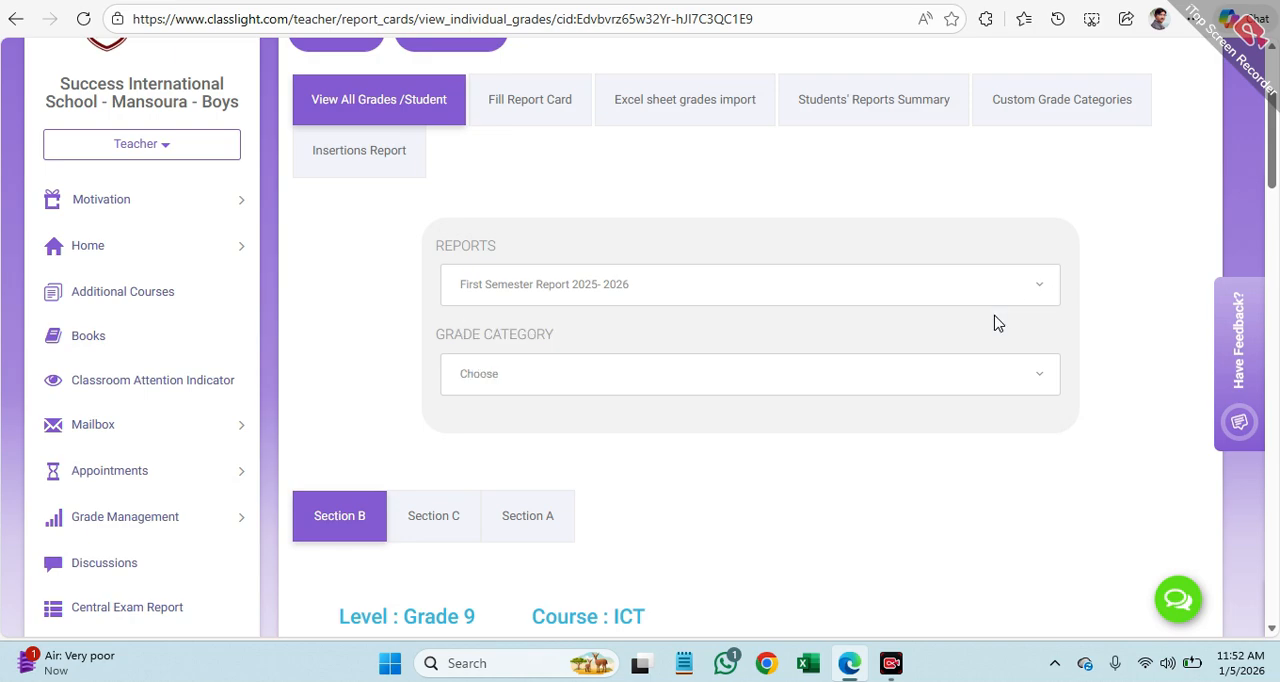
click(1043, 381)
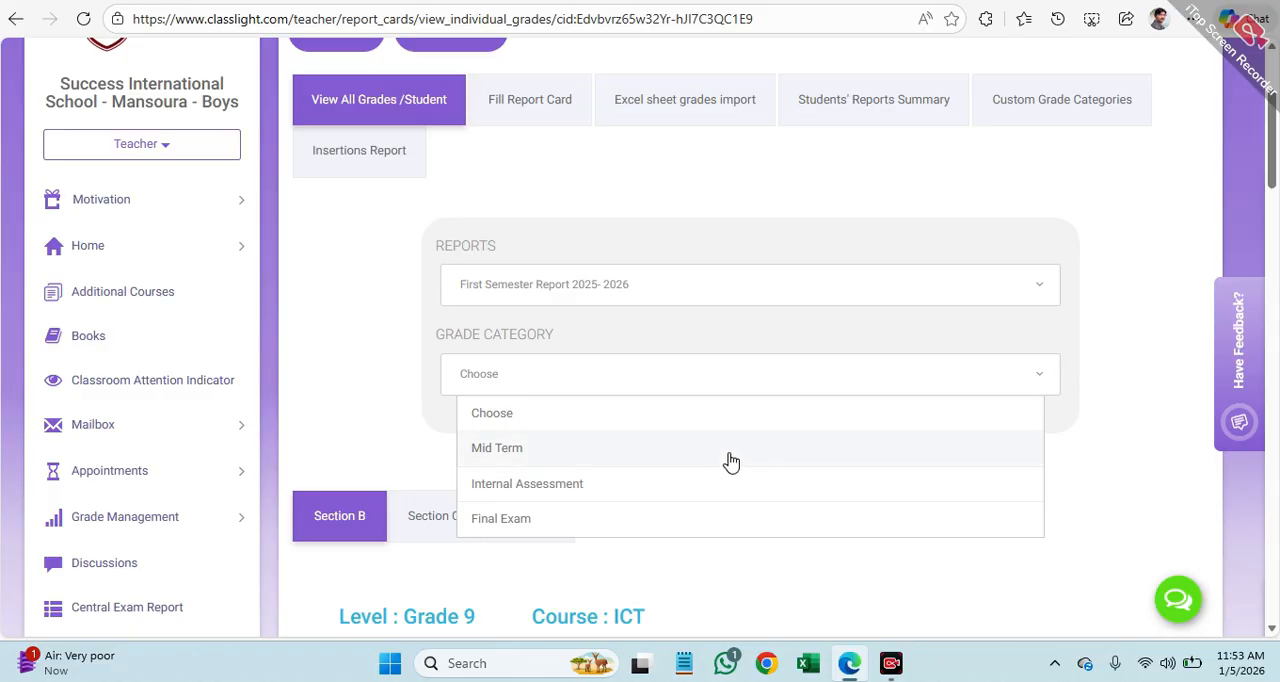
click(672, 527)
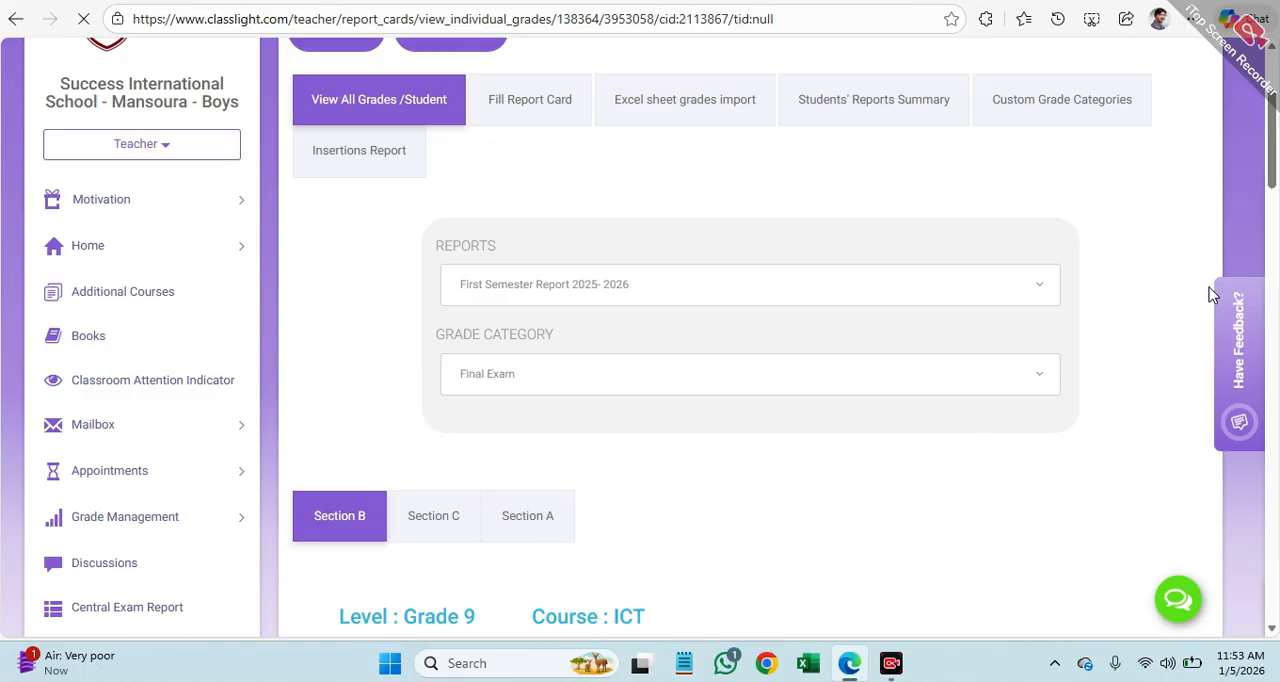
Step: Enter Final Exam marks of 20, 24 and 25 for the first three students in Section B
scroll(1277, 130, down, 5)
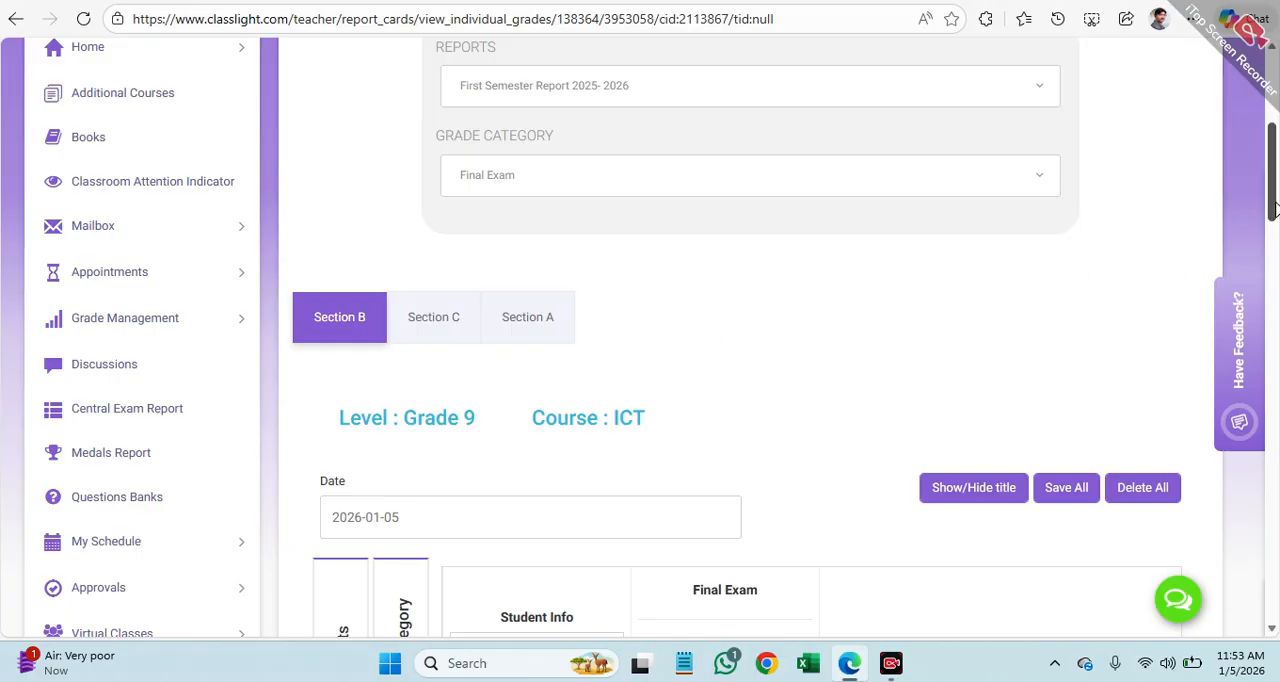
scroll(881, 357, down, 3)
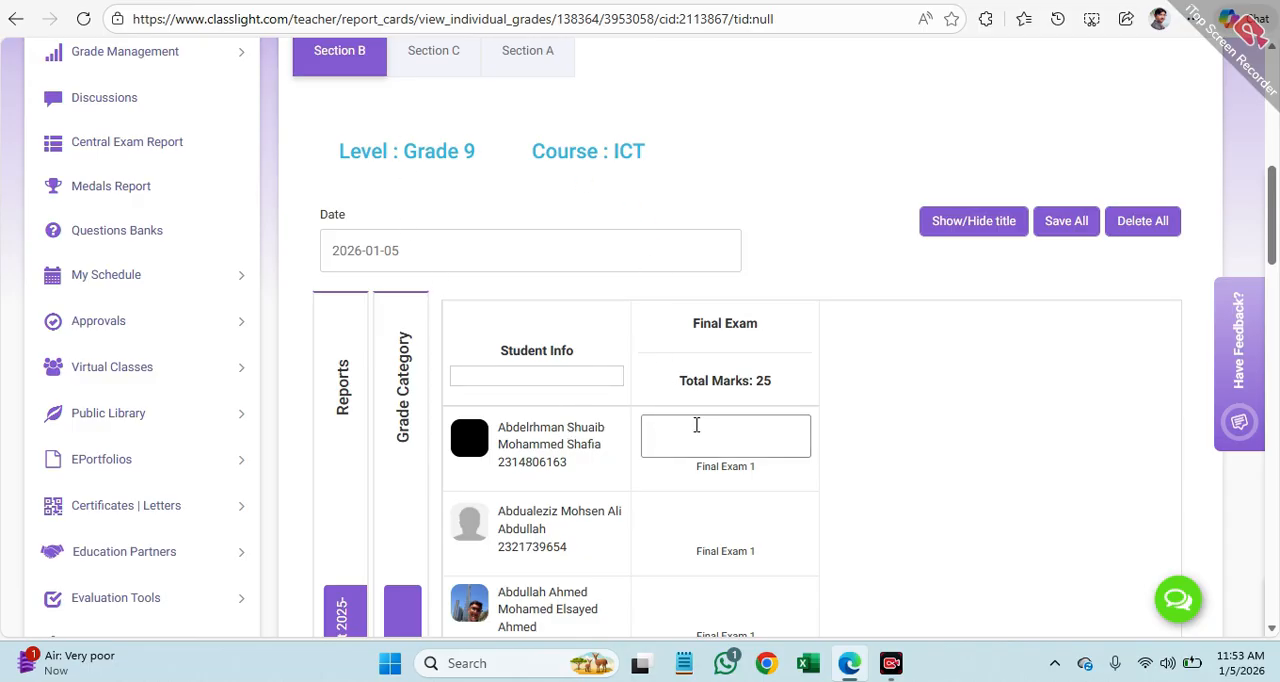
scroll(731, 430, down, 1)
scroll(731, 430, down, 1)
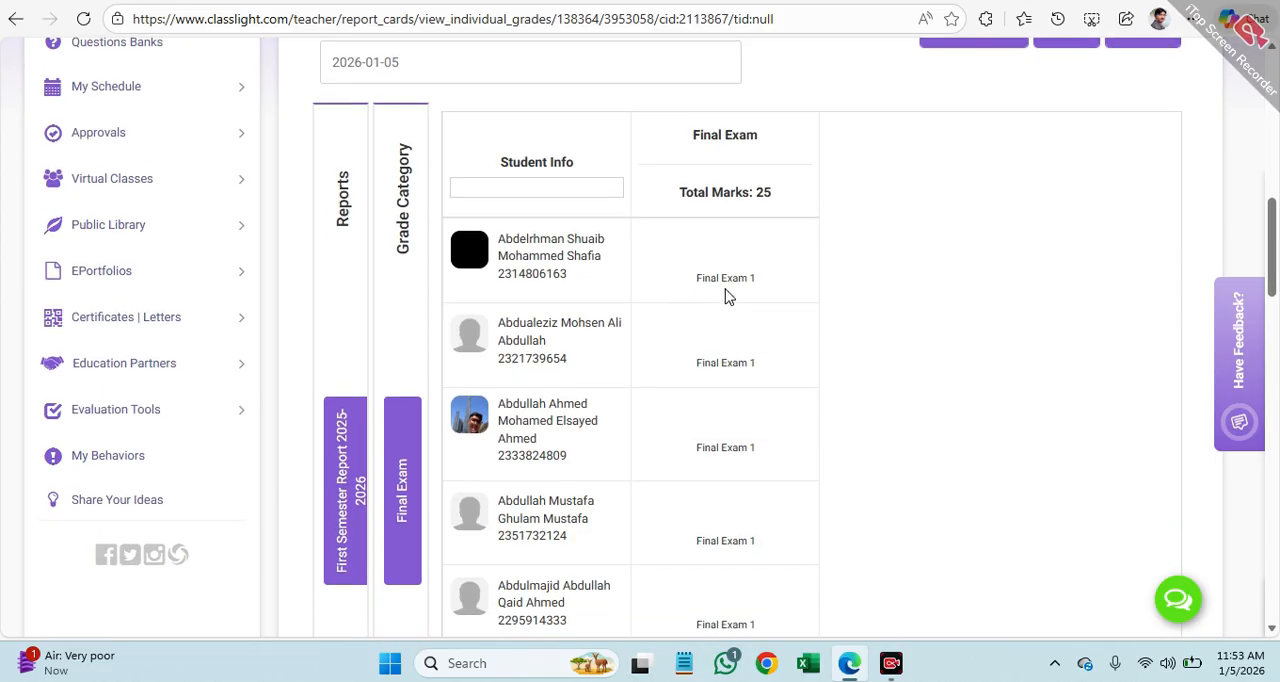
click(719, 249)
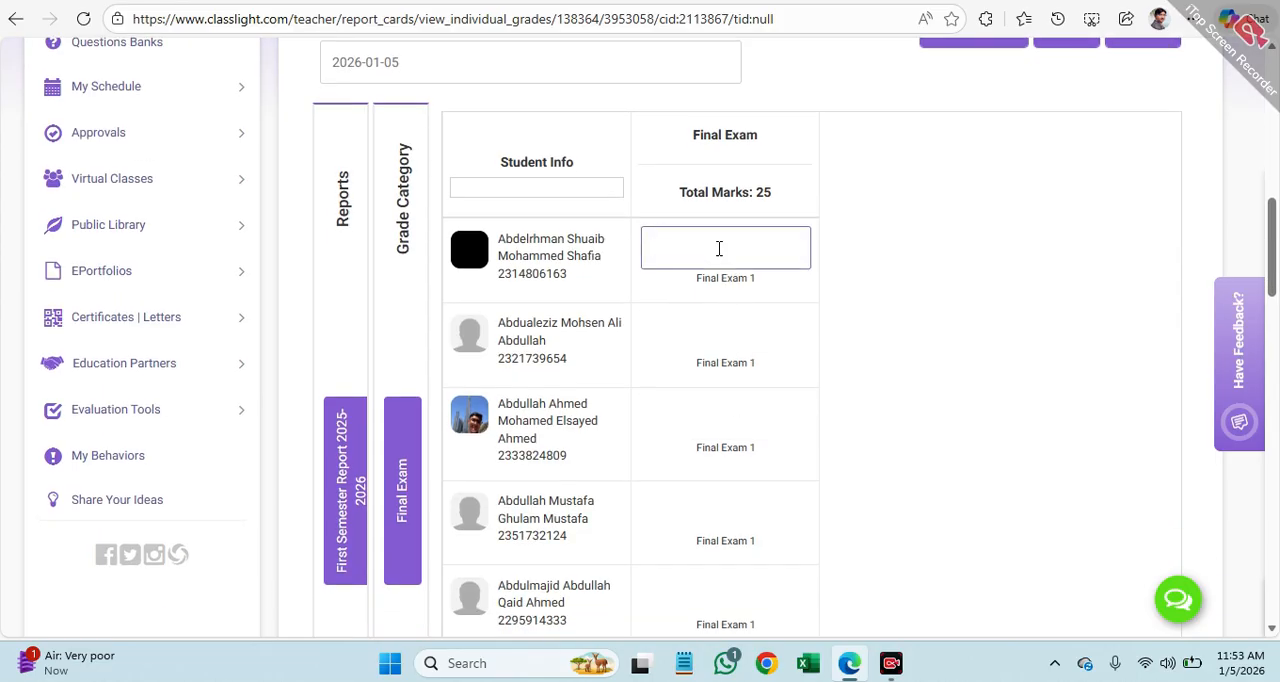
text(2)
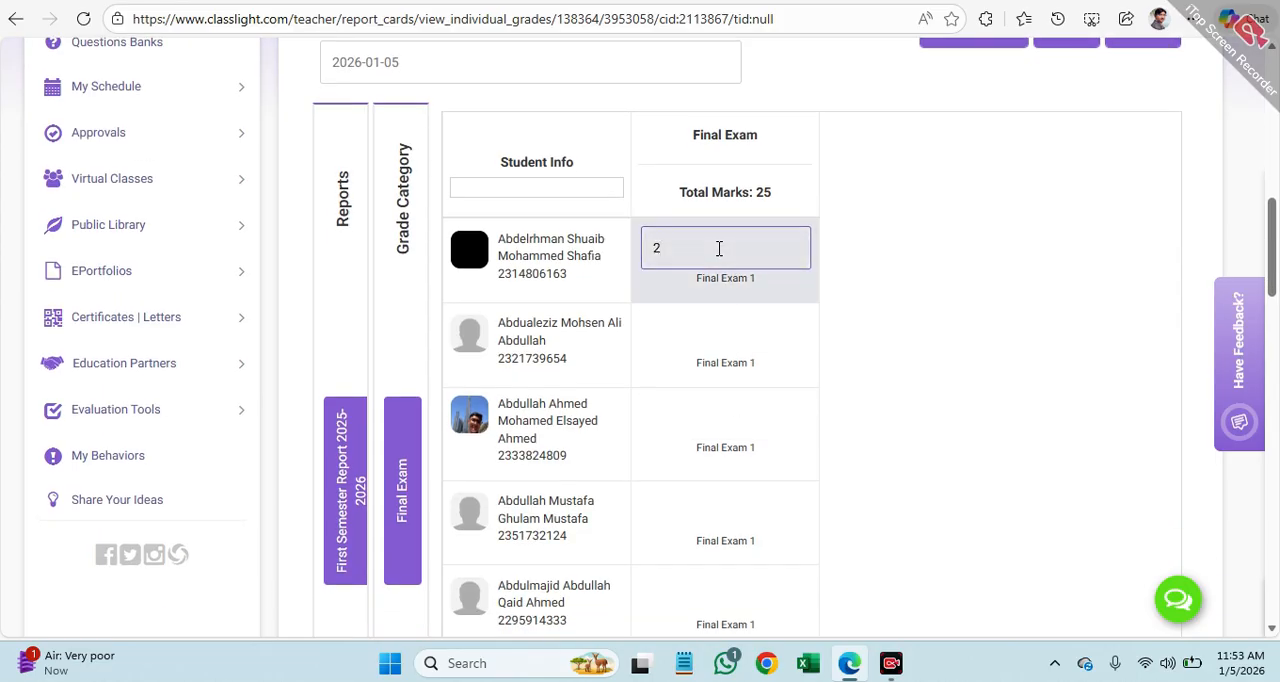
text(0)
click(721, 325)
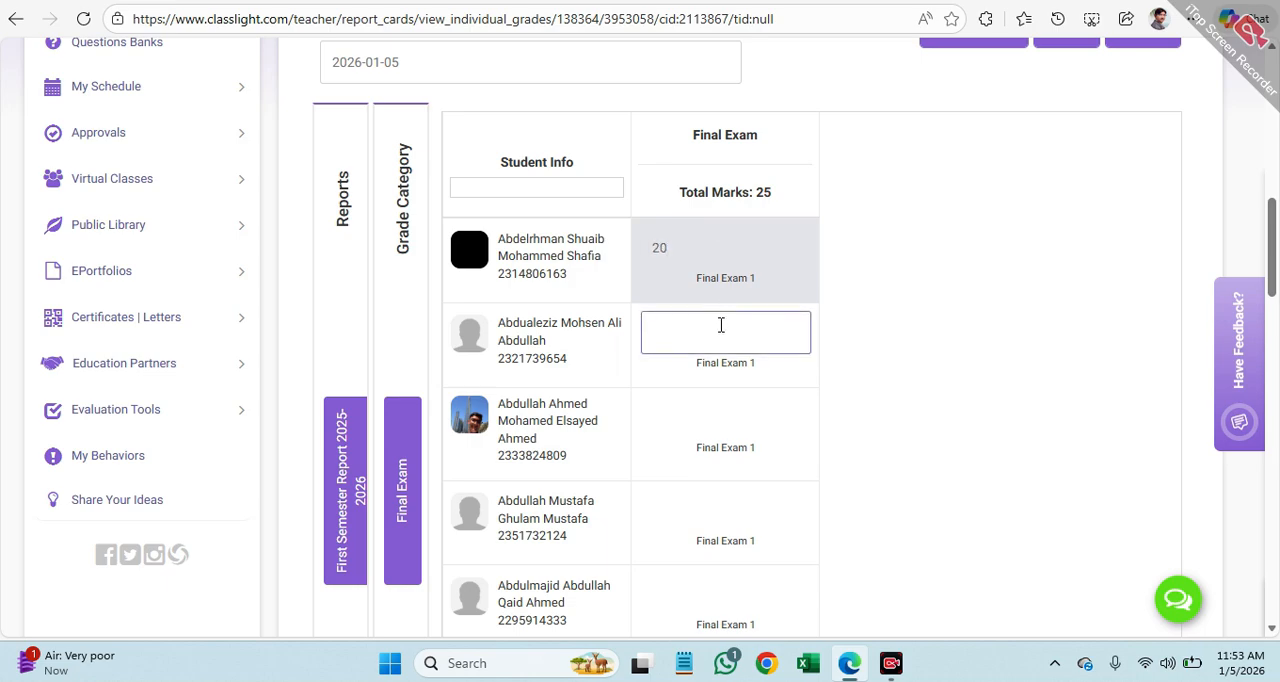
text(24)
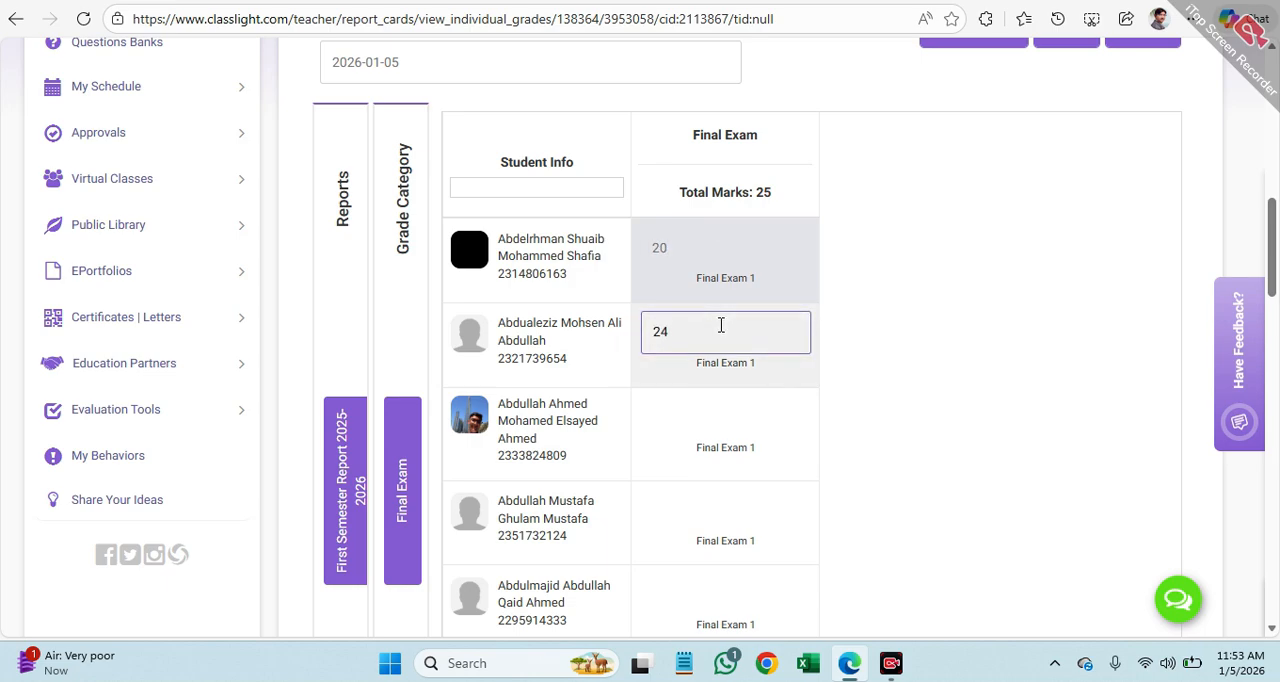
click(734, 420)
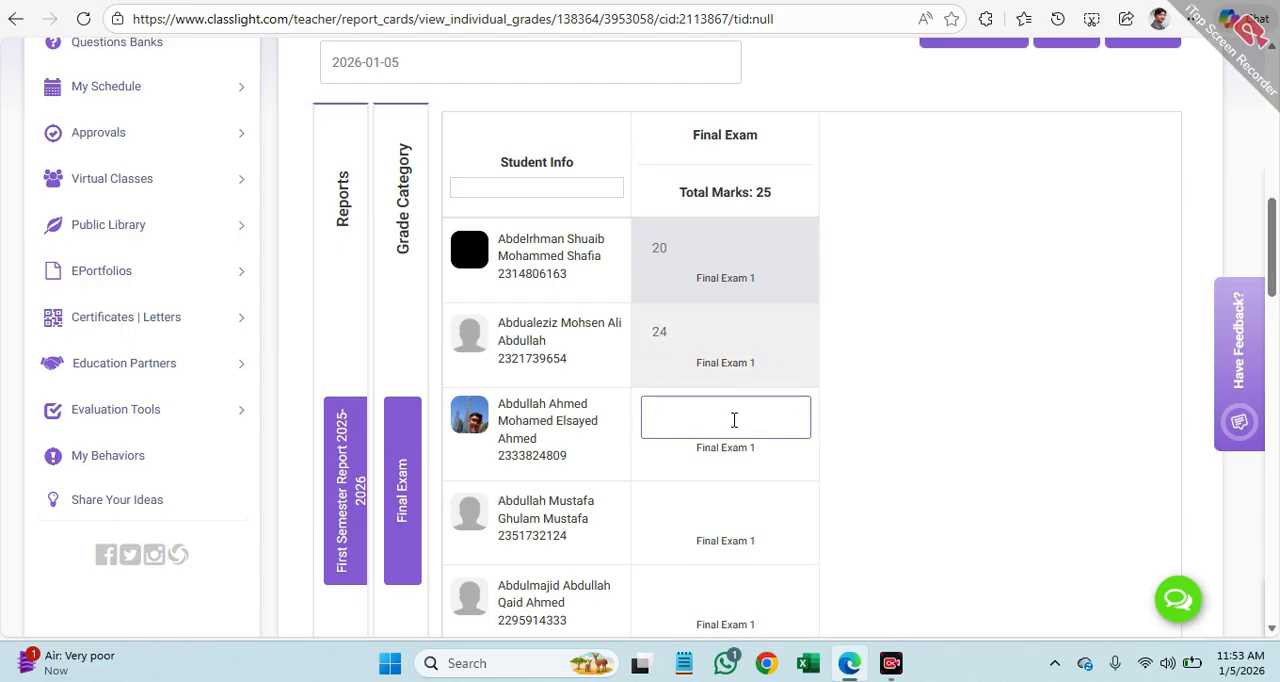
text(25)
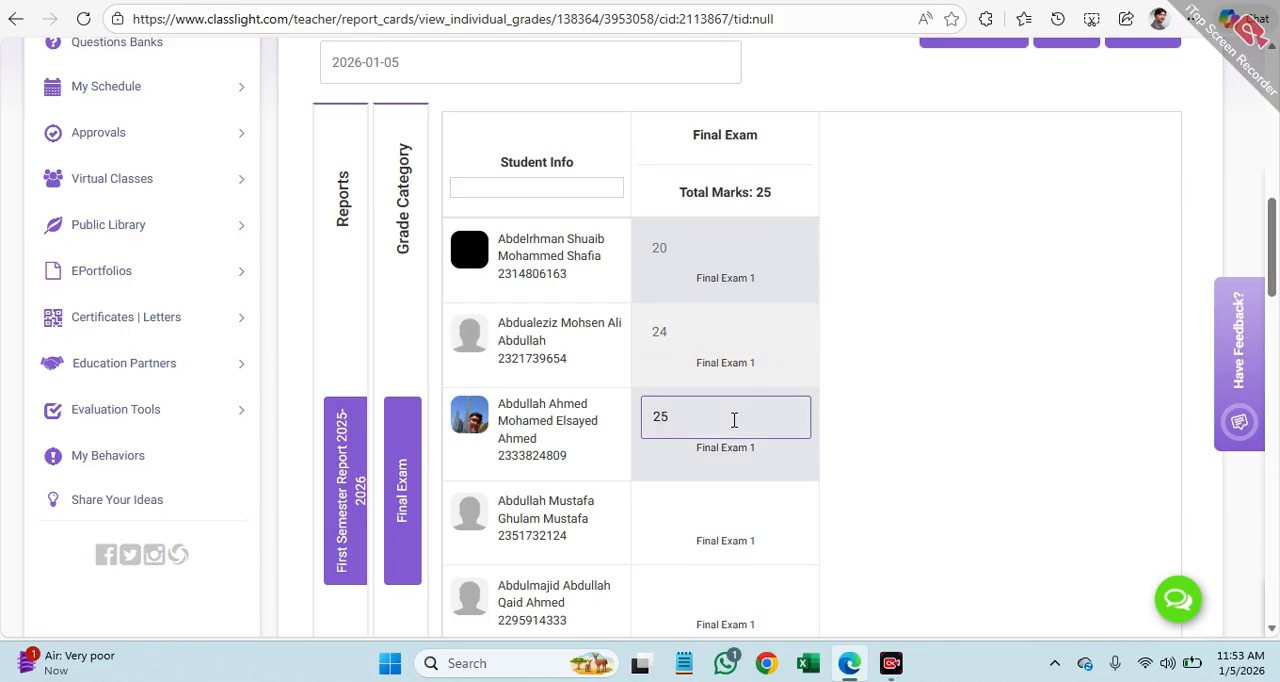
Step: Try to enter 28 as the fourth student's Final Exam mark and close the warning
scroll(734, 420, down, 3)
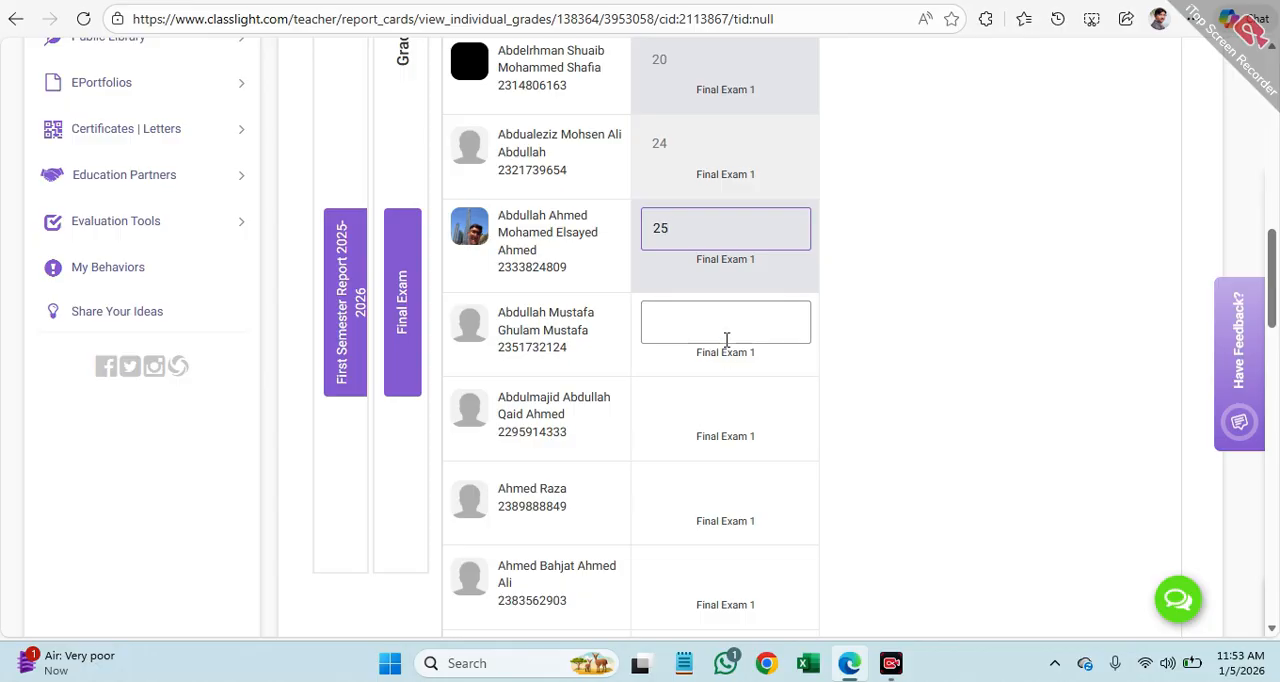
click(731, 324)
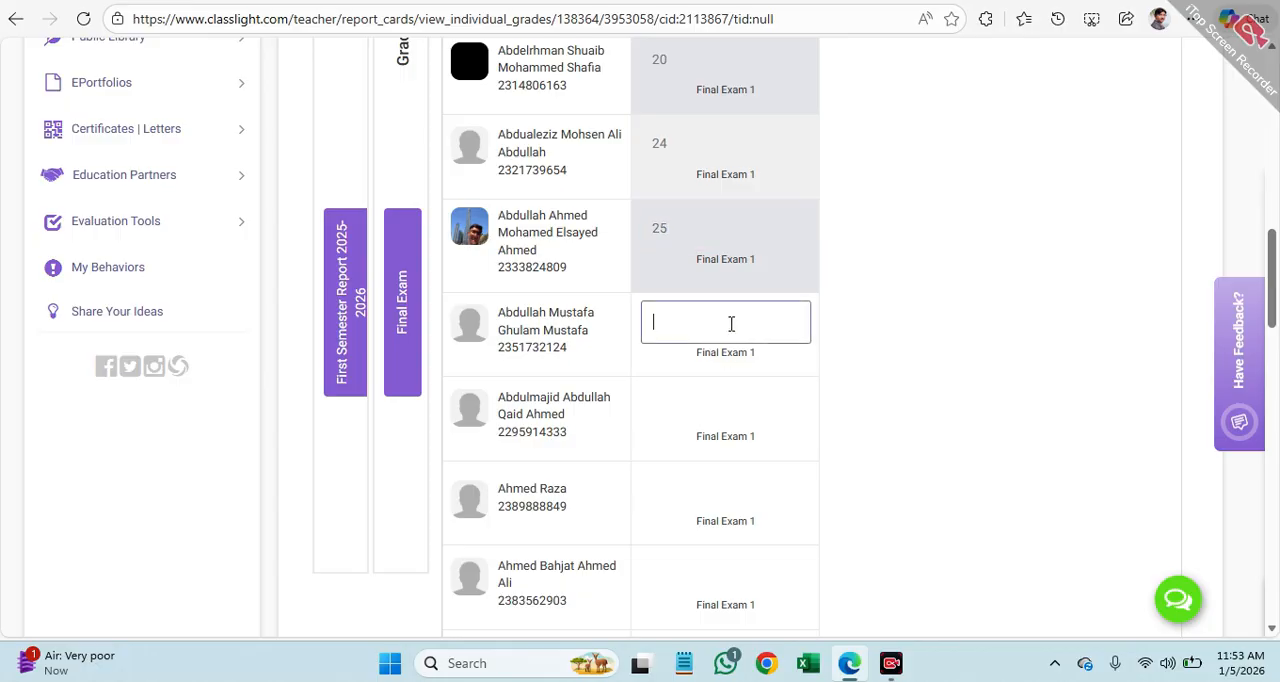
text(28)
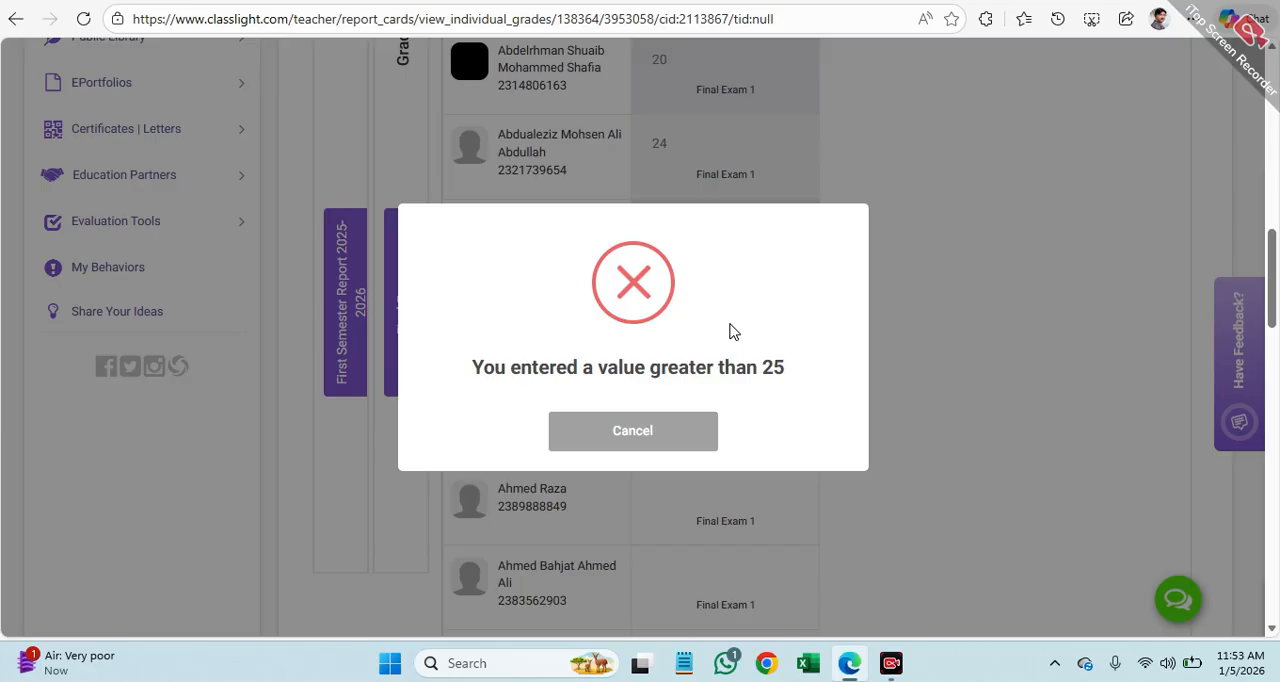
click(707, 431)
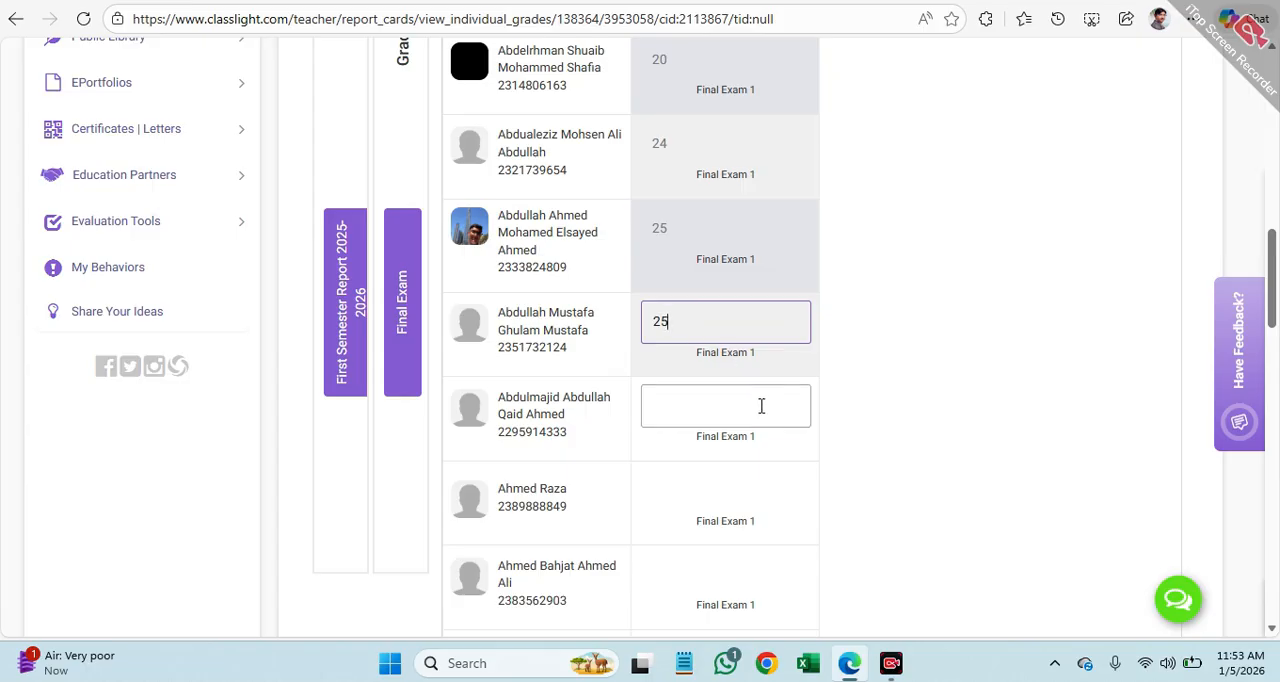
Step: Review the Section B student list and its entered Final Exam marks
scroll(746, 398, down, 9)
scroll(750, 402, down, 9)
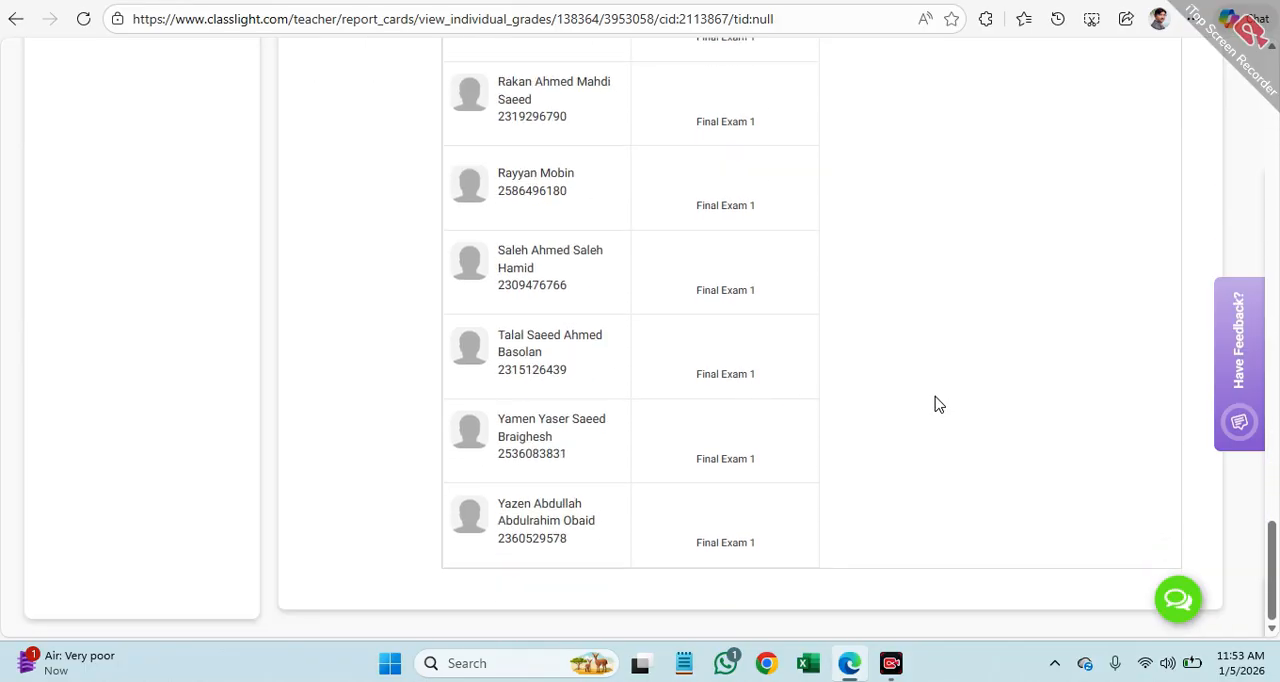
scroll(1049, 354, up, 18)
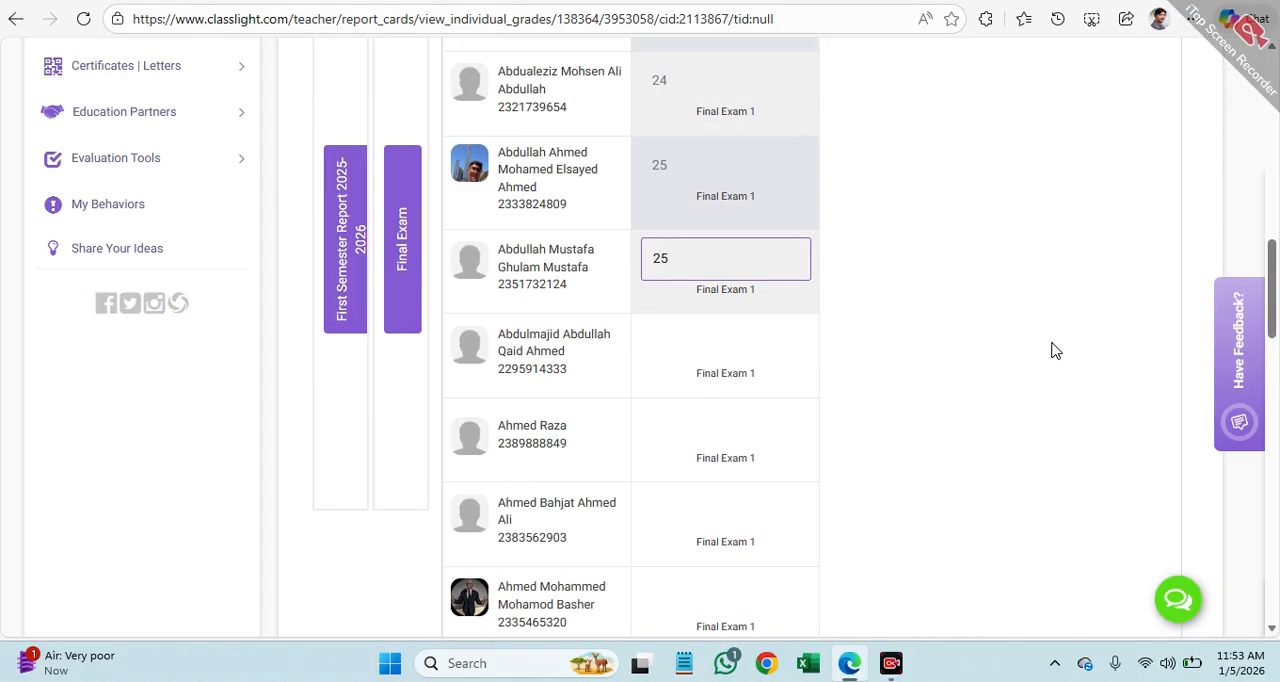
scroll(1051, 350, up, 4)
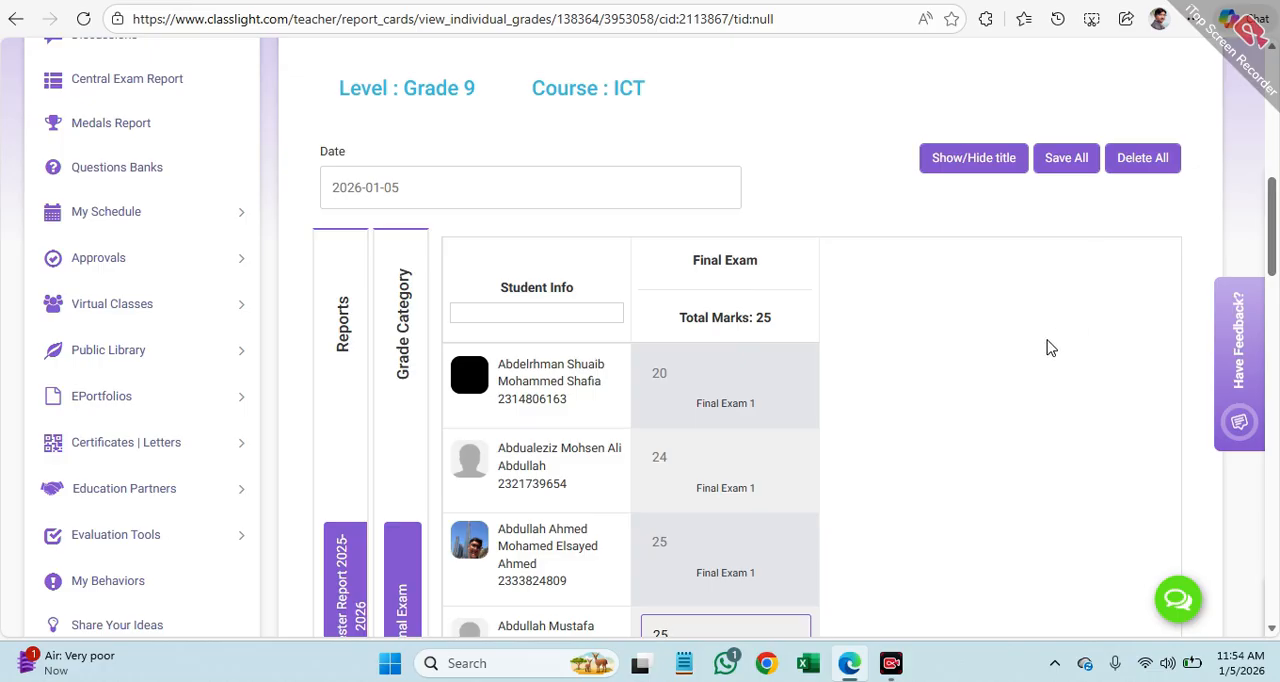
scroll(1060, 332, up, 1)
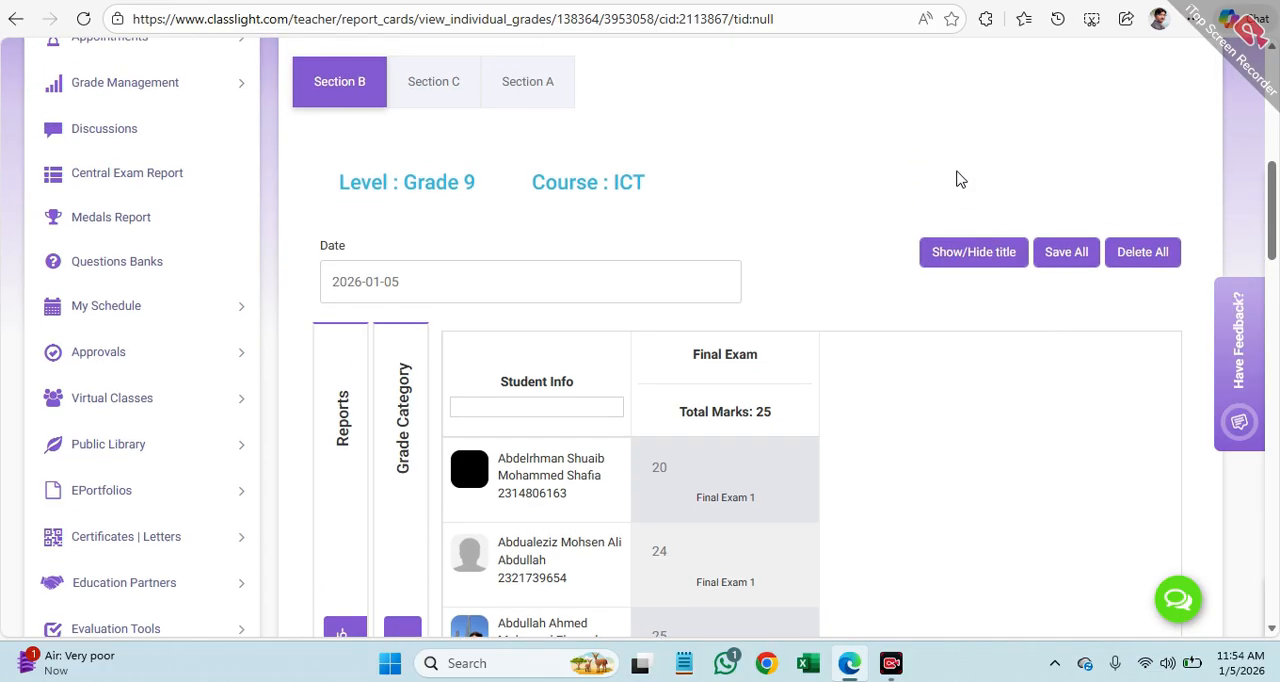
scroll(885, 163, up, 1)
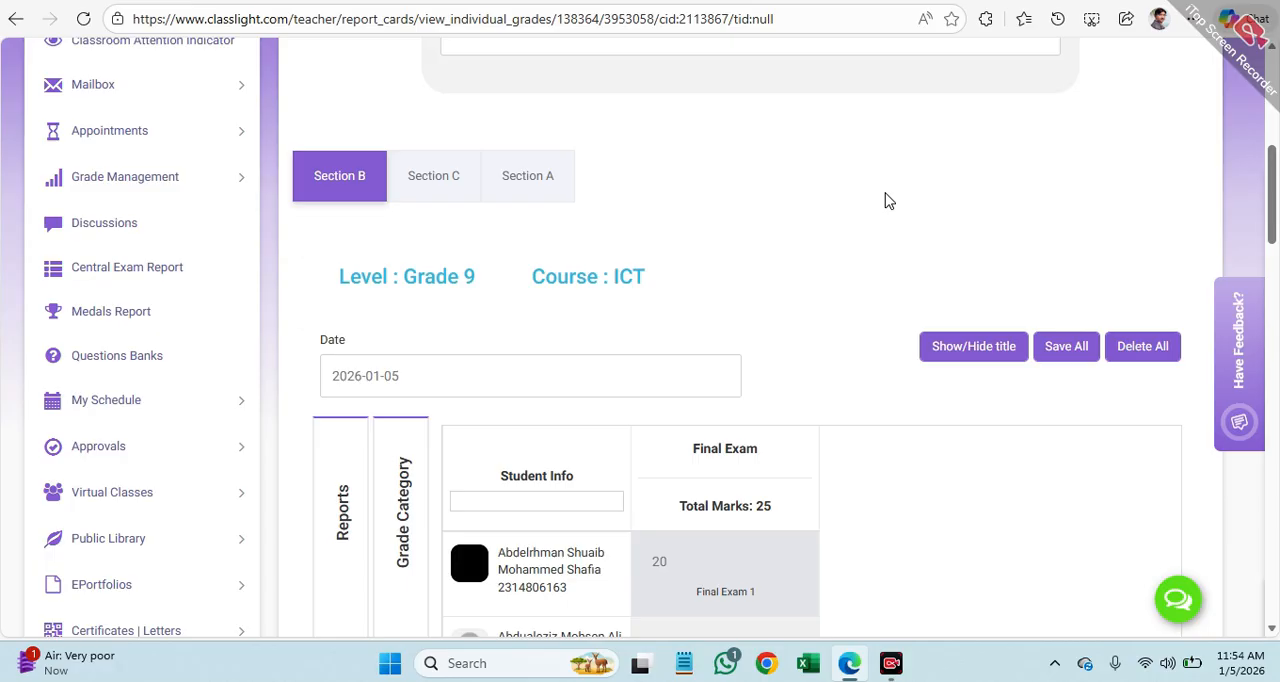
scroll(884, 201, up, 5)
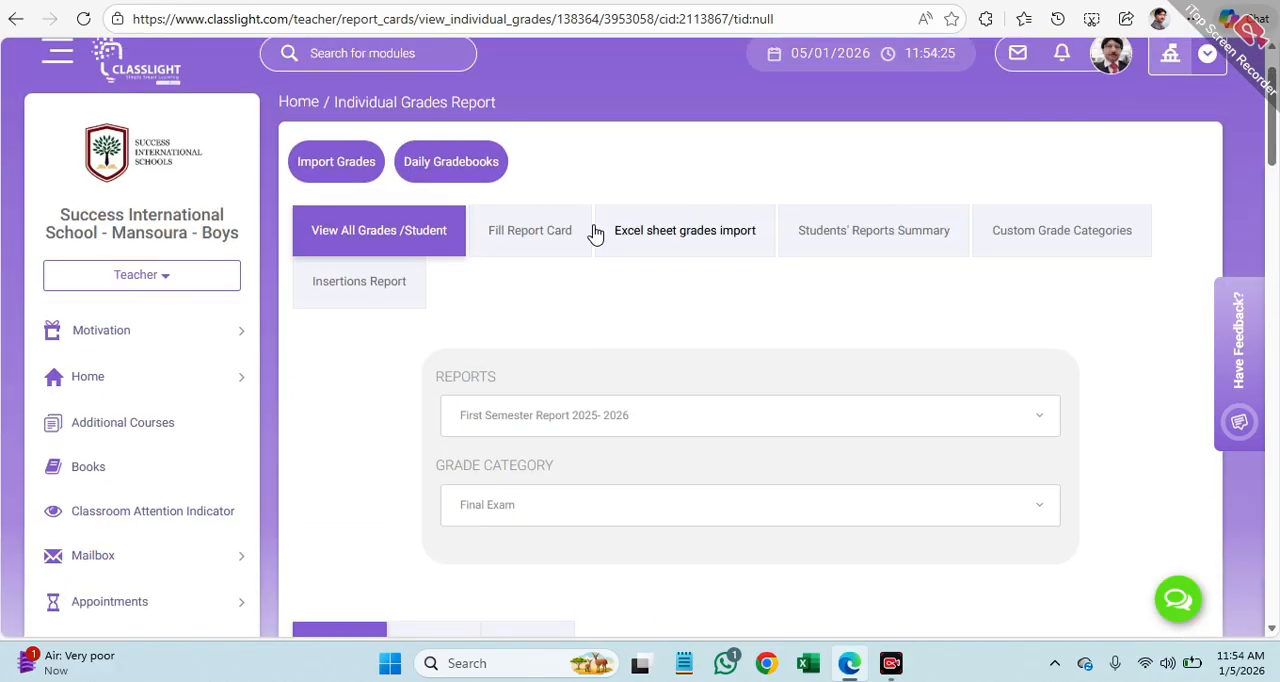
Step: Open the Fill Report Card page for Section B
click(542, 242)
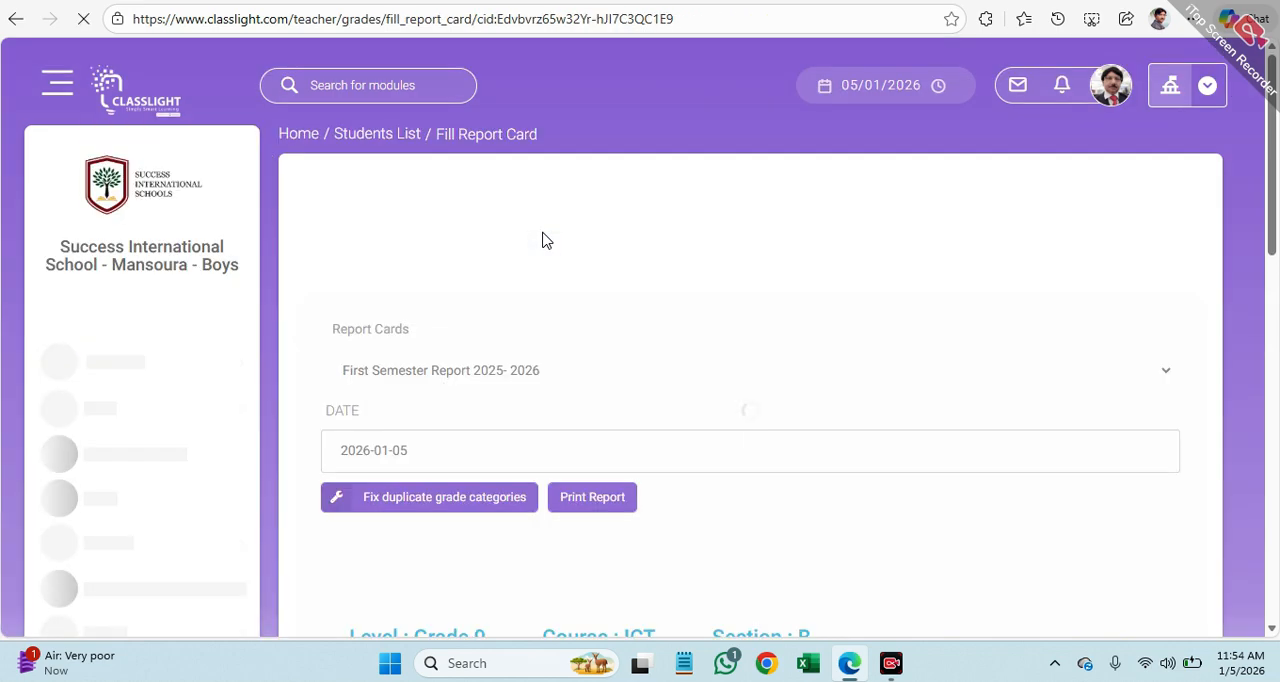
scroll(814, 320, down, 2)
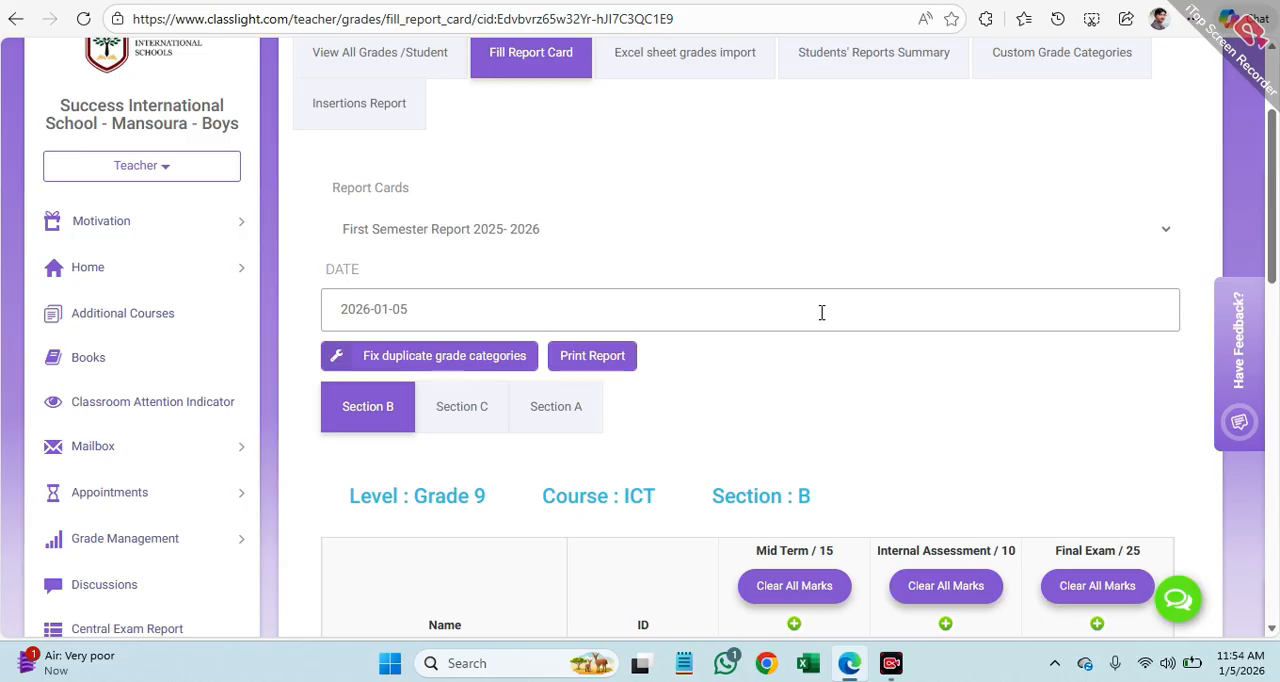
scroll(820, 319, down, 2)
scroll(820, 319, down, 2)
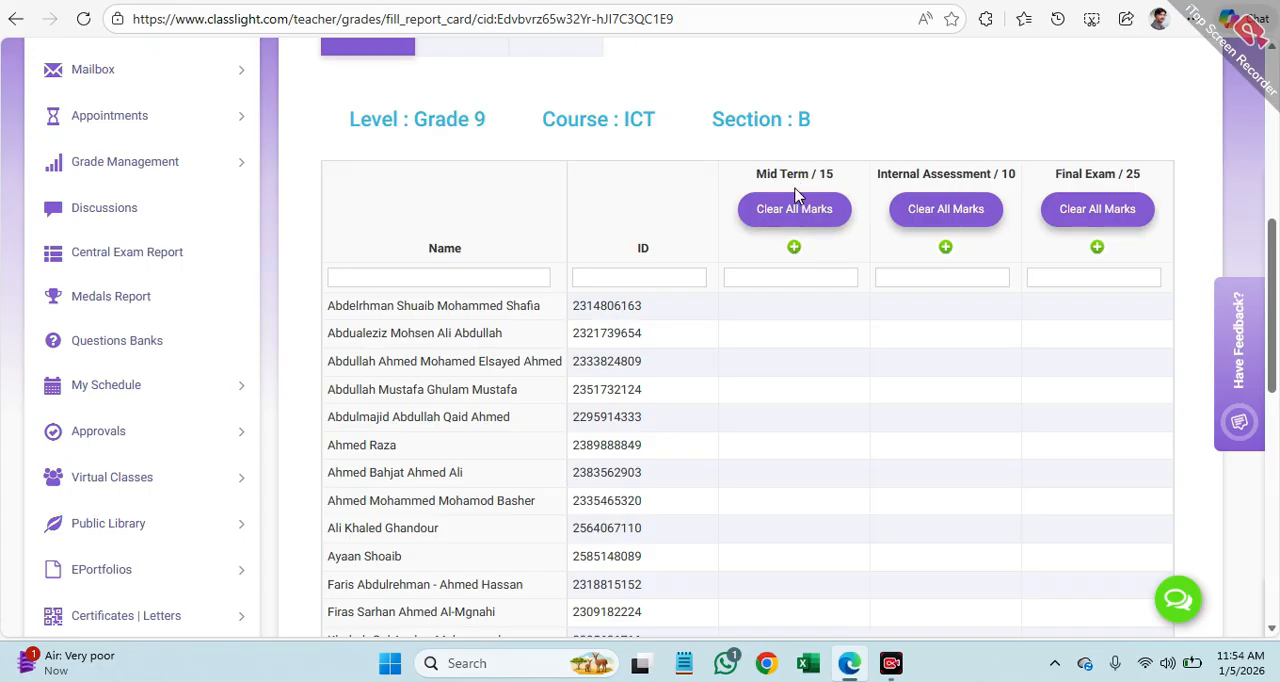
Step: Add a Mid Term grade out of 15 marked as the default grade for all students
click(794, 248)
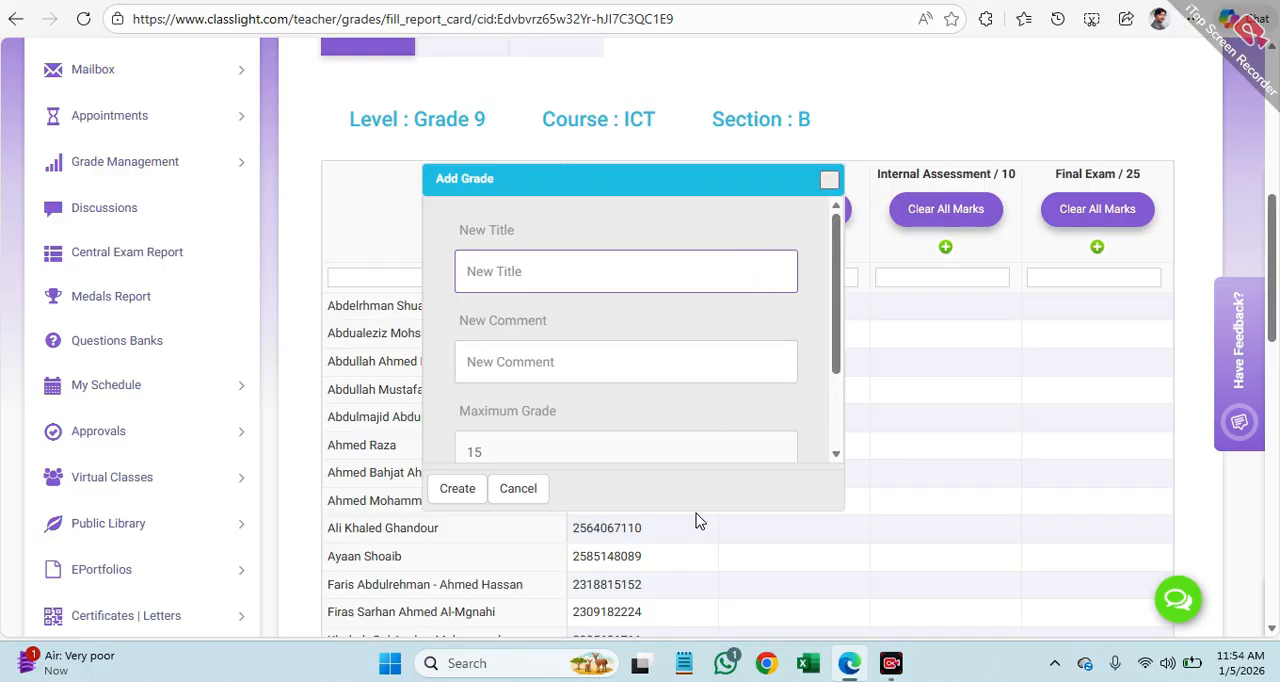
scroll(718, 422, down, 2)
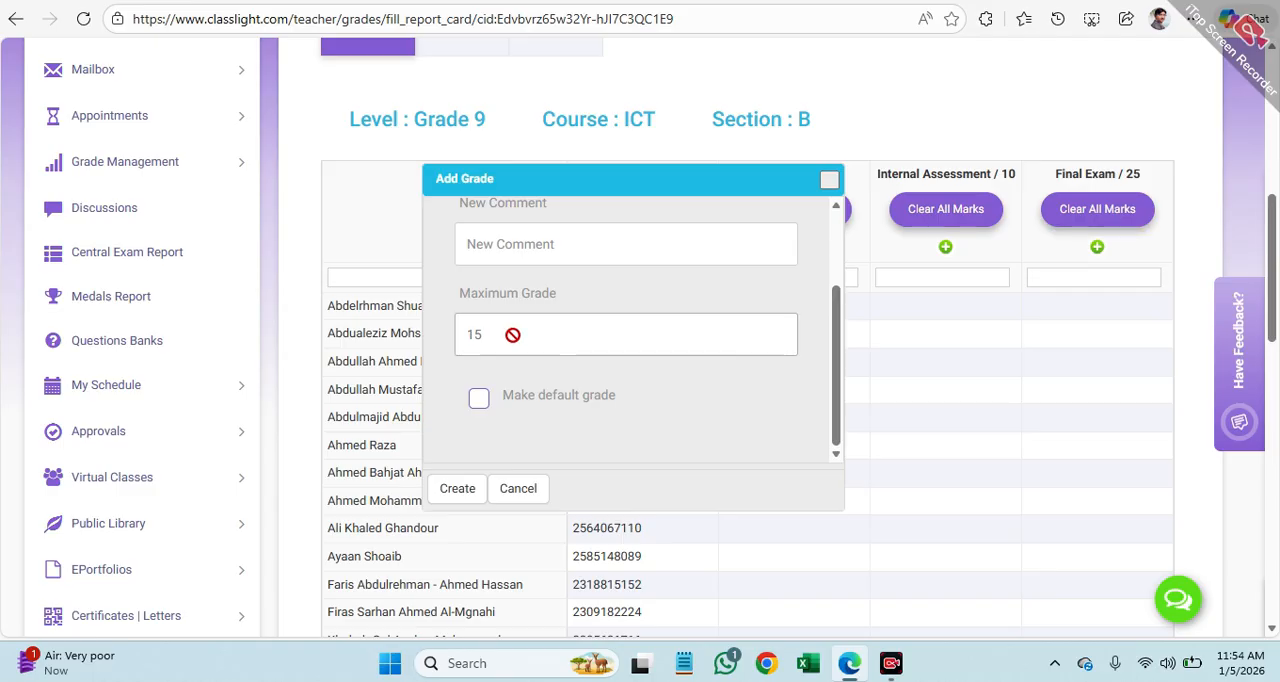
click(478, 400)
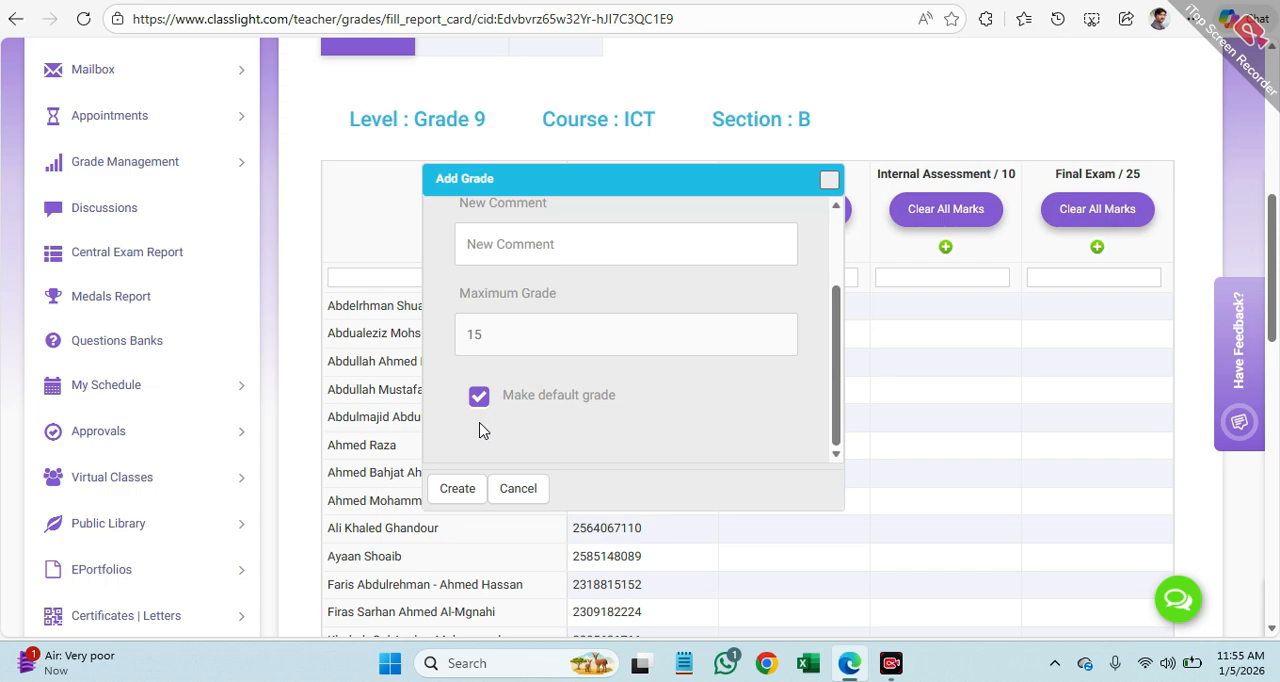
click(458, 489)
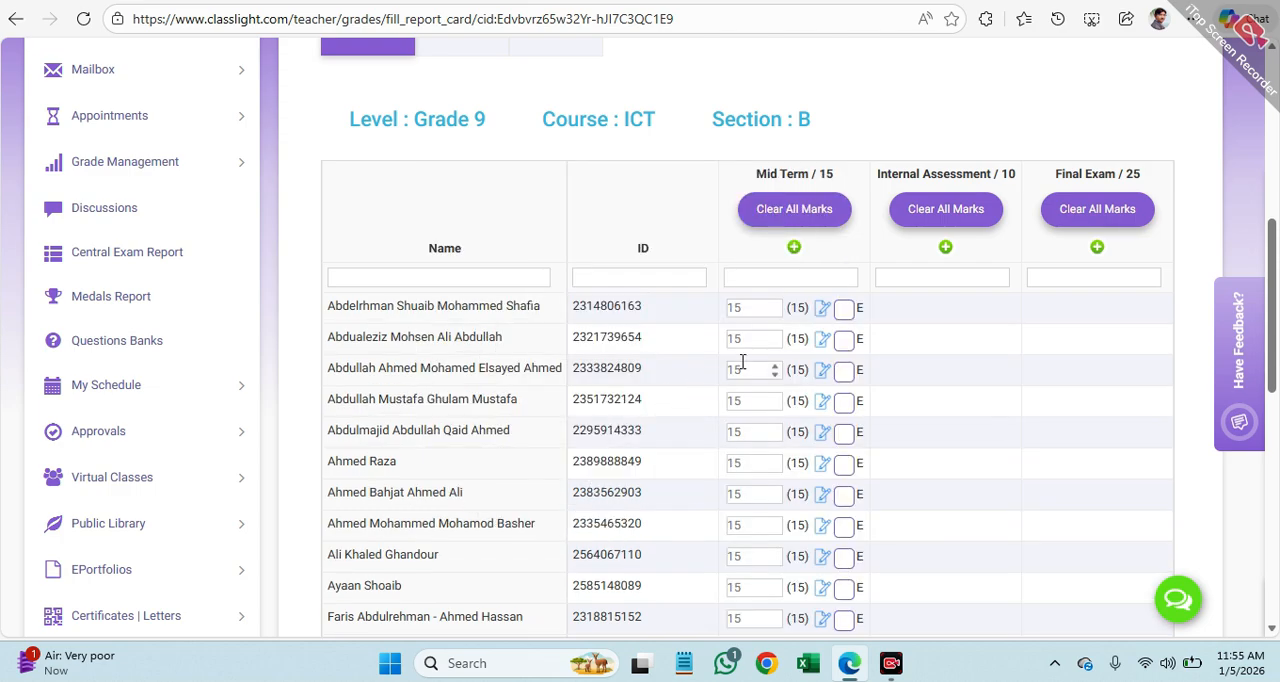
Step: Set one student's Mid Term mark near the end of the list to 14
scroll(742, 365, down, 7)
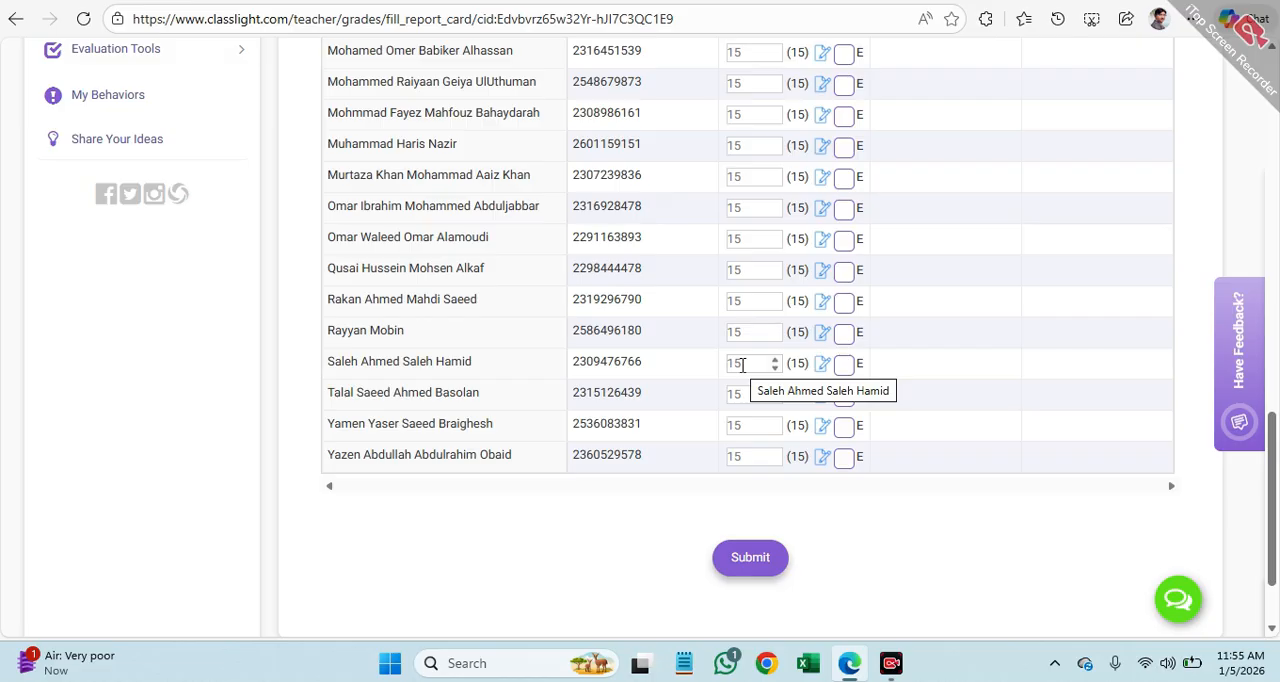
click(758, 305)
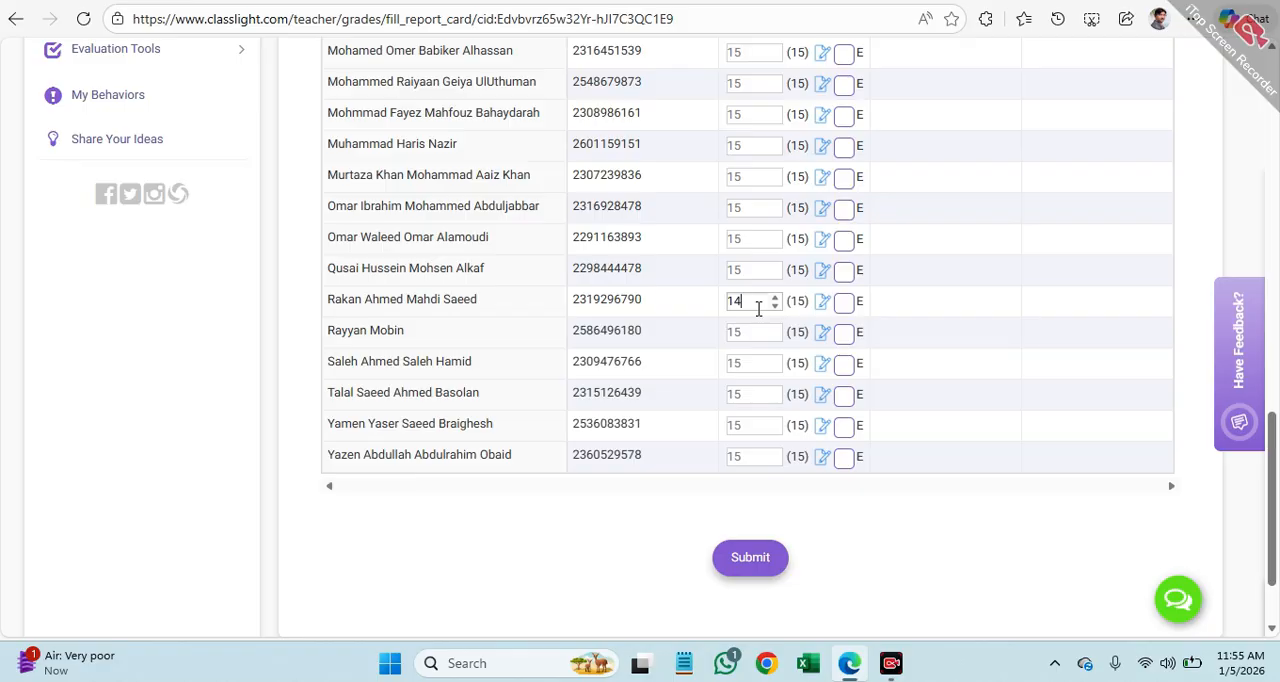
click(752, 362)
scroll(1049, 547, up, 5)
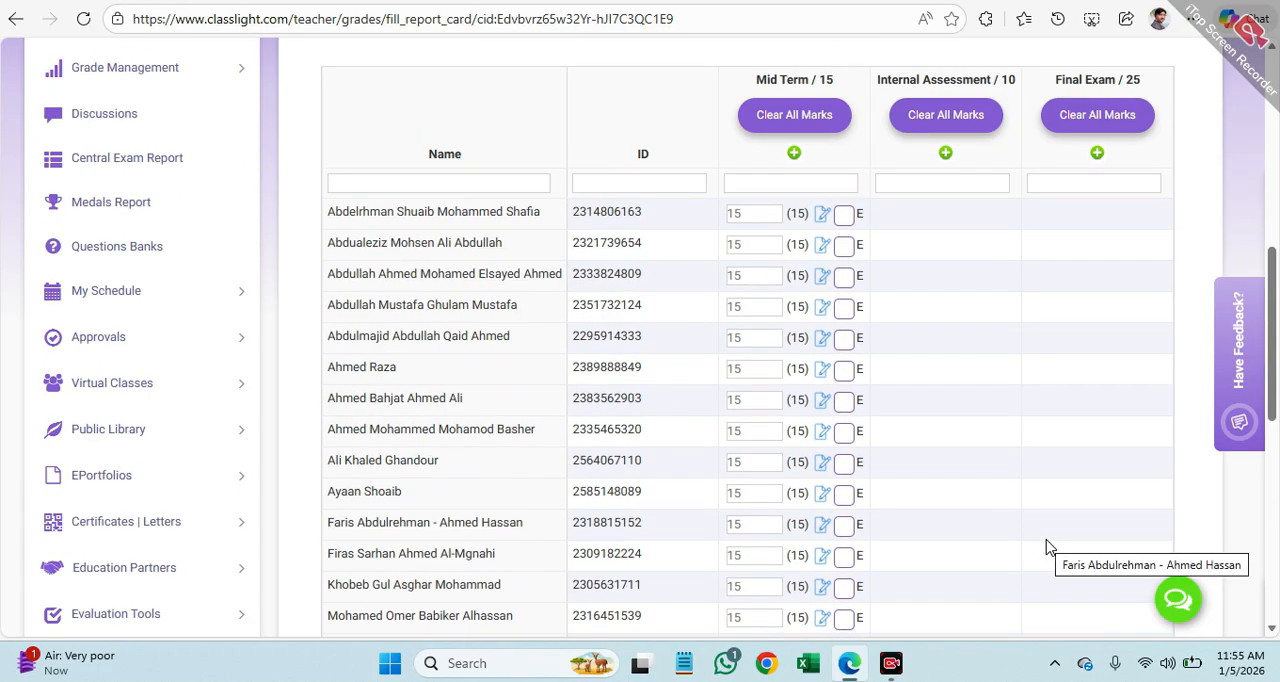
scroll(1049, 547, up, 5)
scroll(997, 524, up, 2)
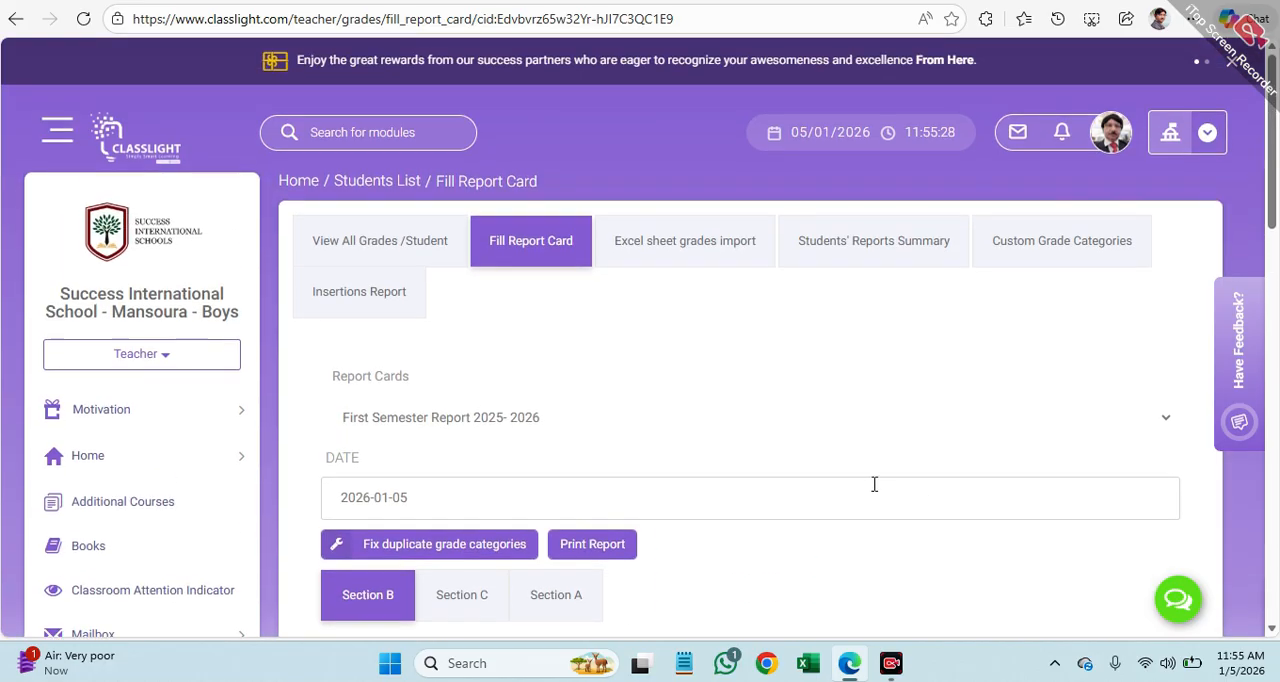
Step: Review the Mid Term marks entered for the Section B students
click(365, 241)
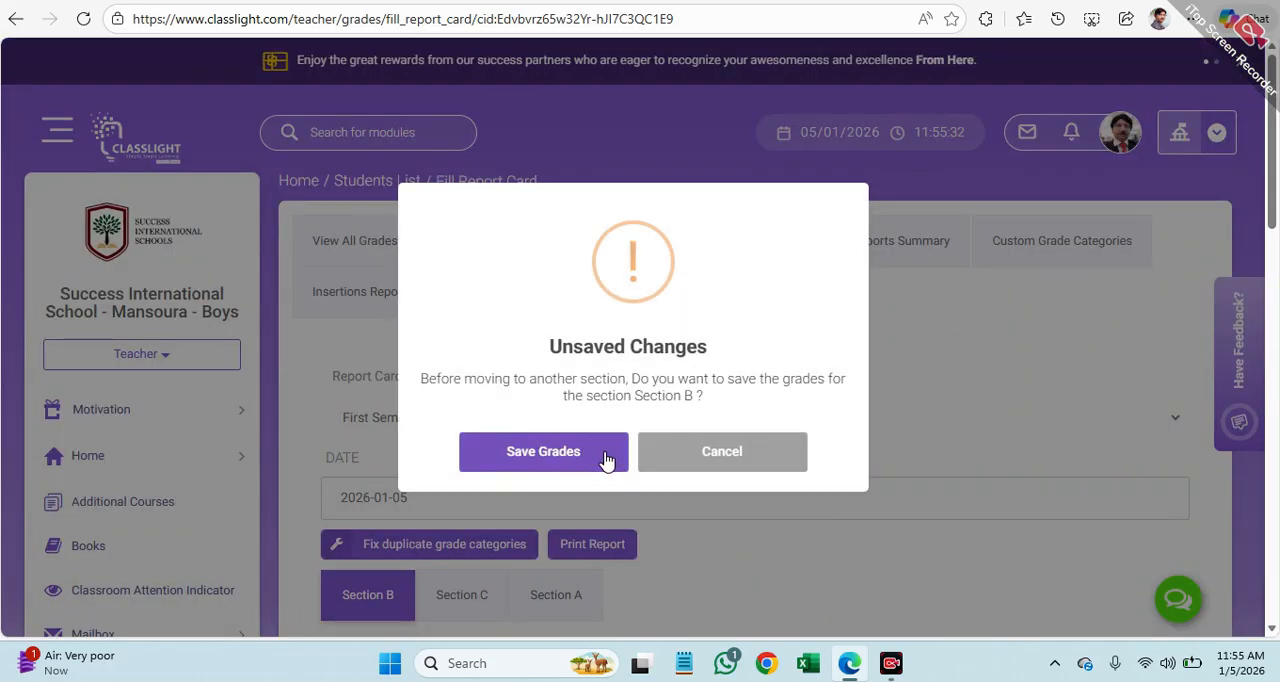
click(726, 467)
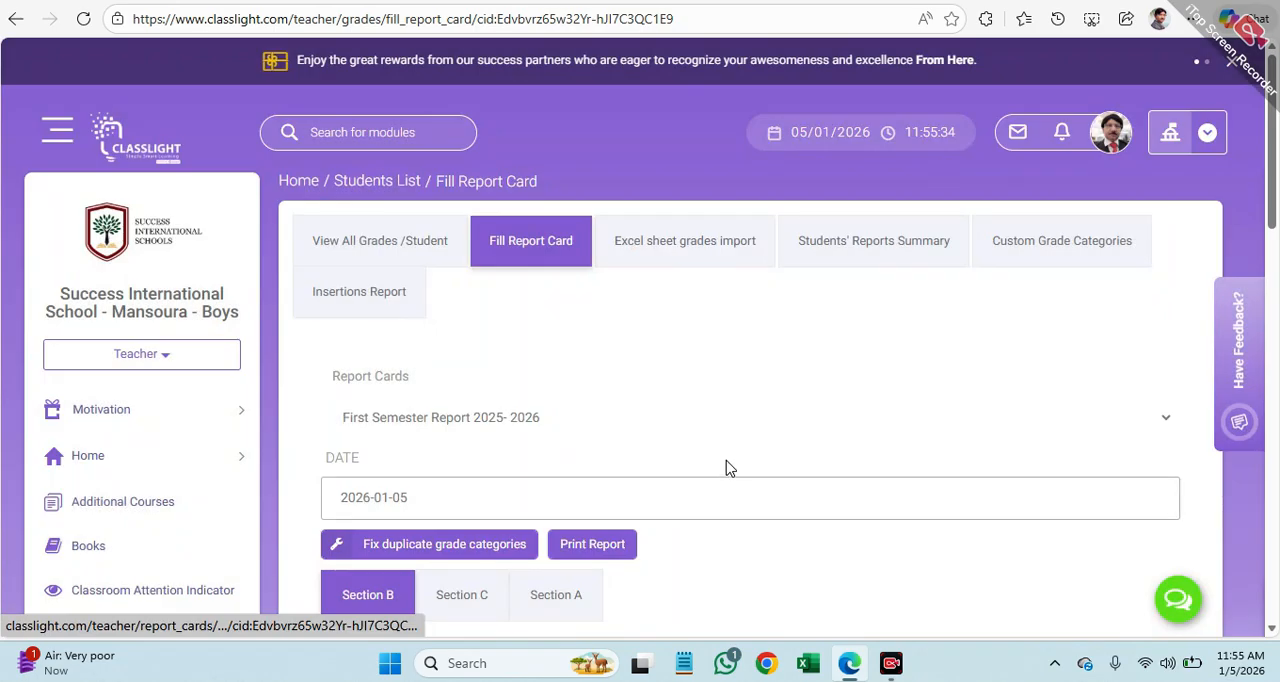
scroll(728, 465, down, 8)
scroll(736, 459, up, 3)
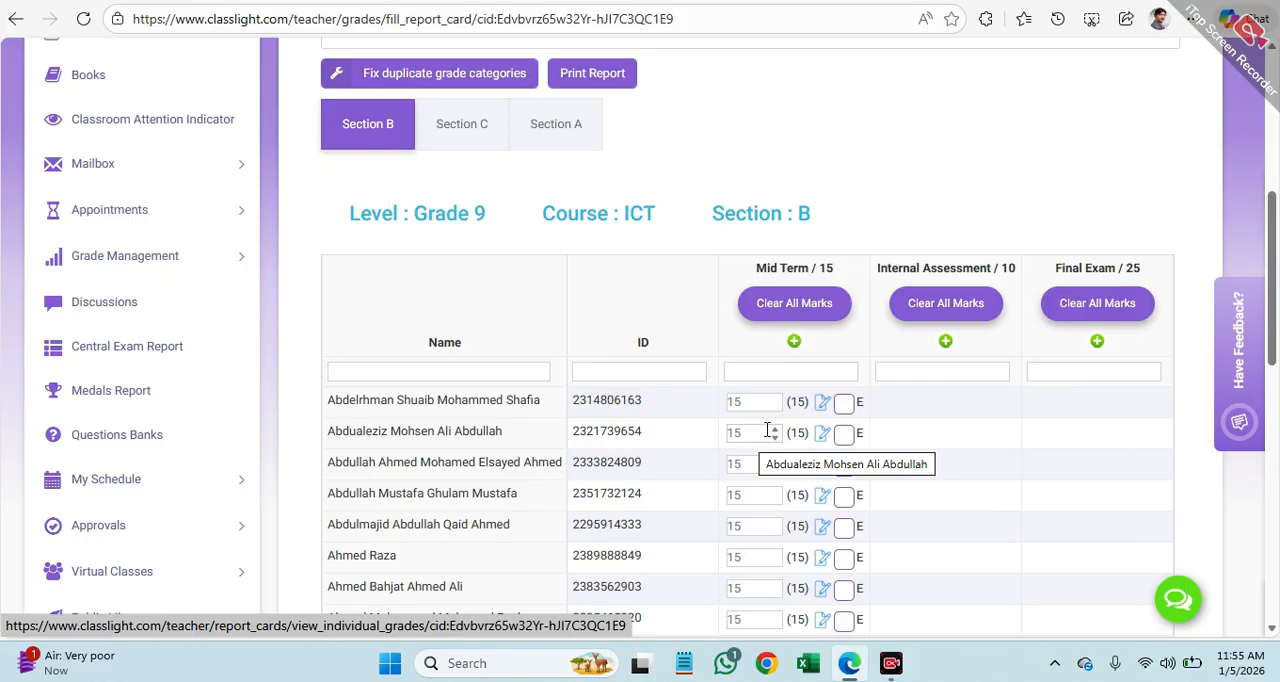
scroll(768, 430, down, 9)
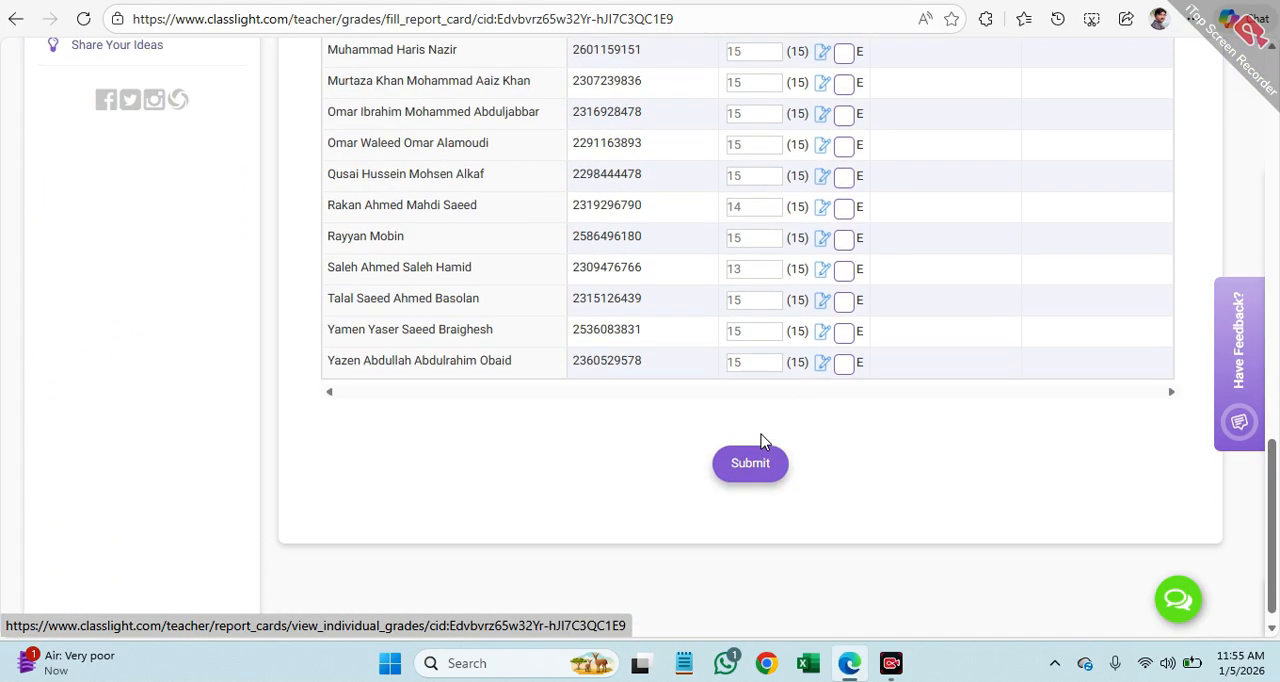
scroll(762, 437, up, 9)
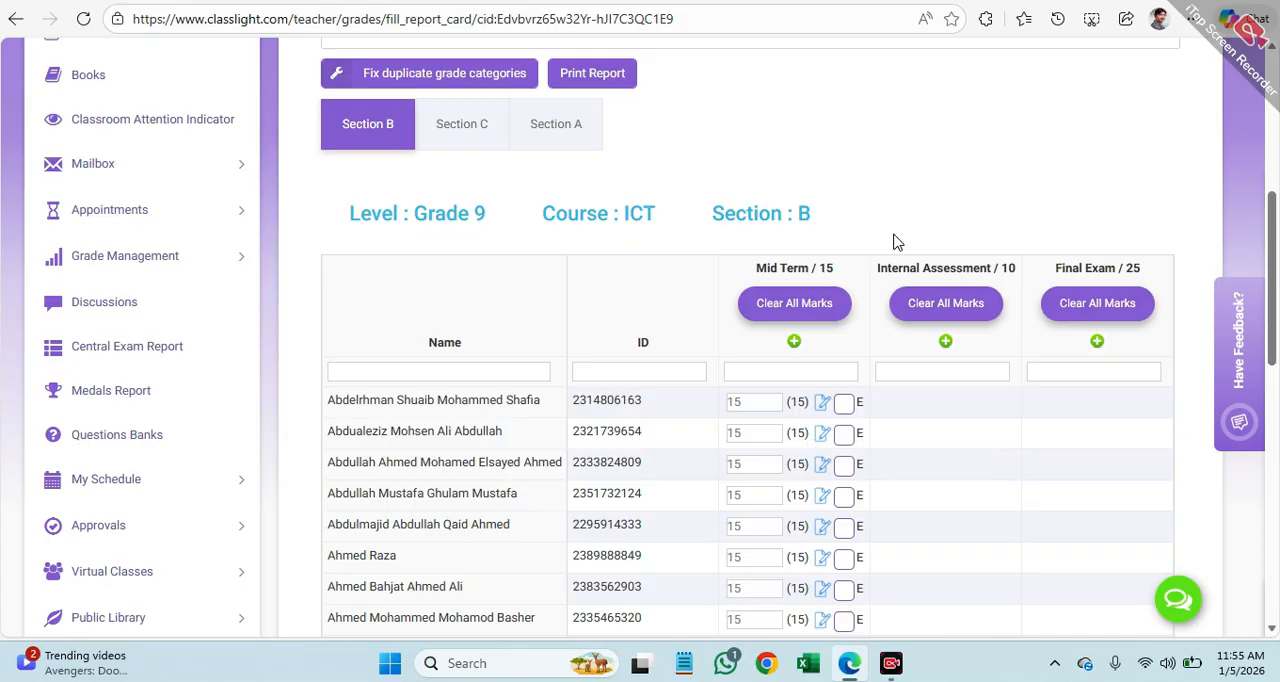
Step: Clear all Mid Term marks for Section B and confirm the clearing
click(767, 304)
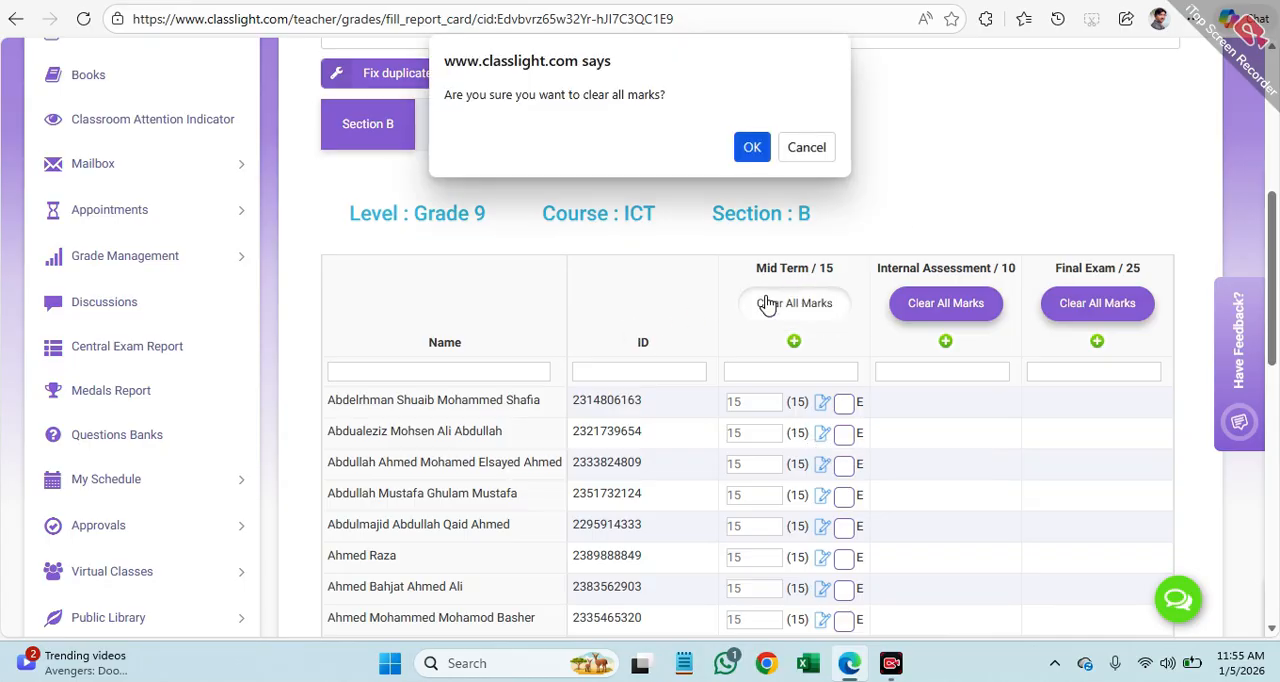
click(754, 148)
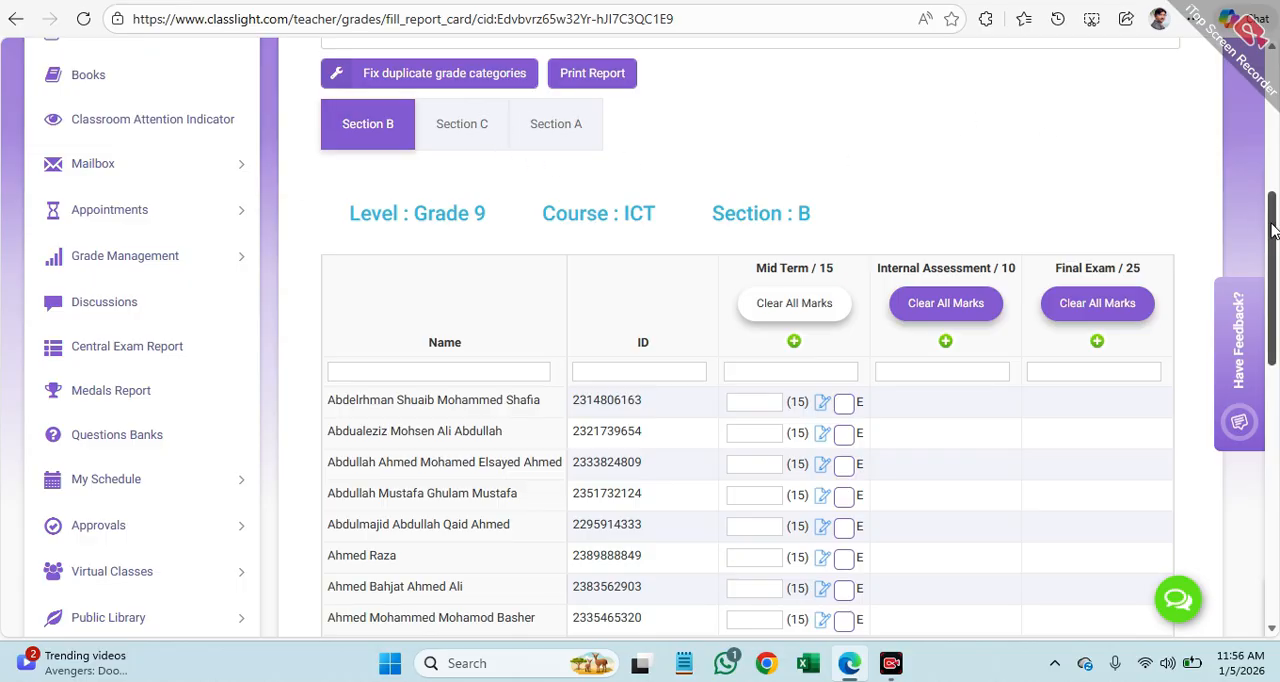
scroll(1273, 230, up, 2)
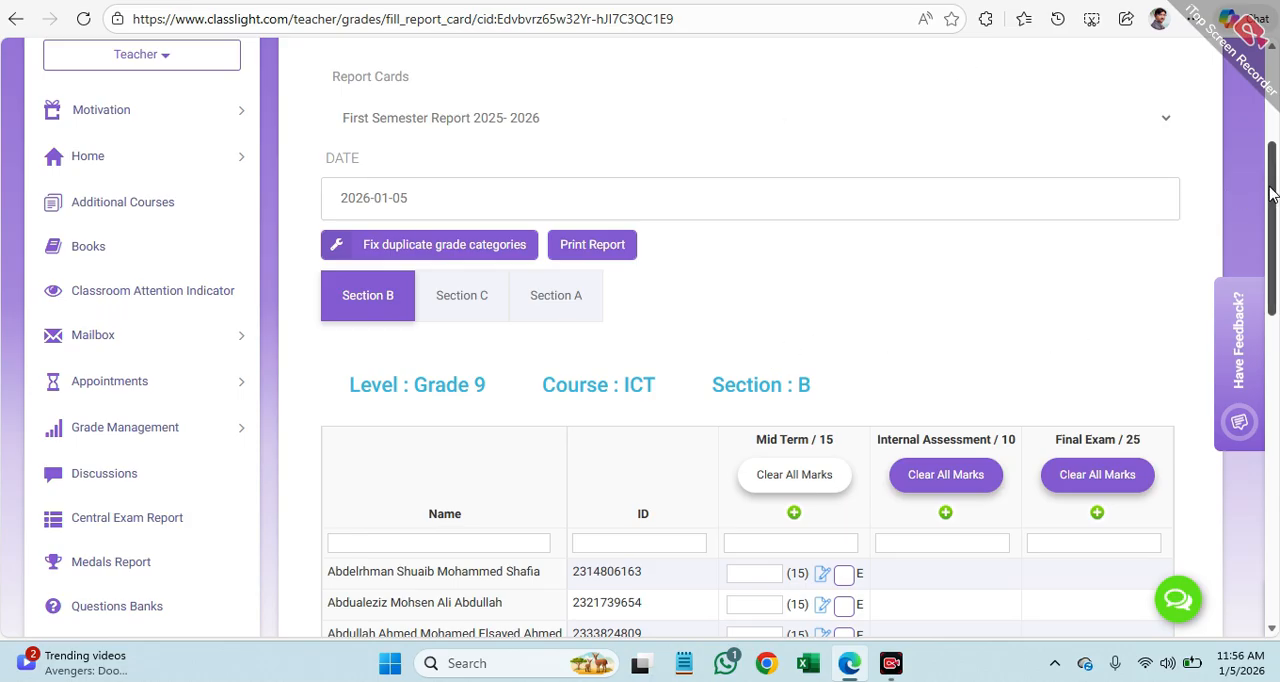
drag(1272, 185, 1272, 142)
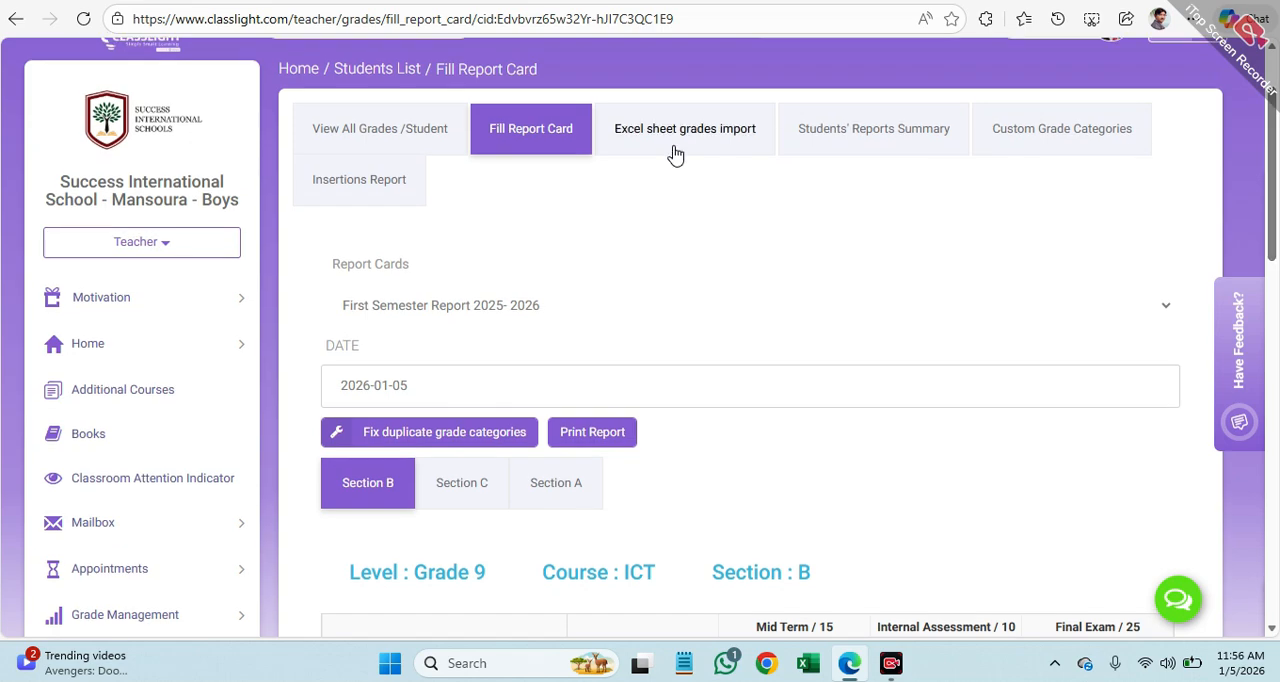
click(385, 133)
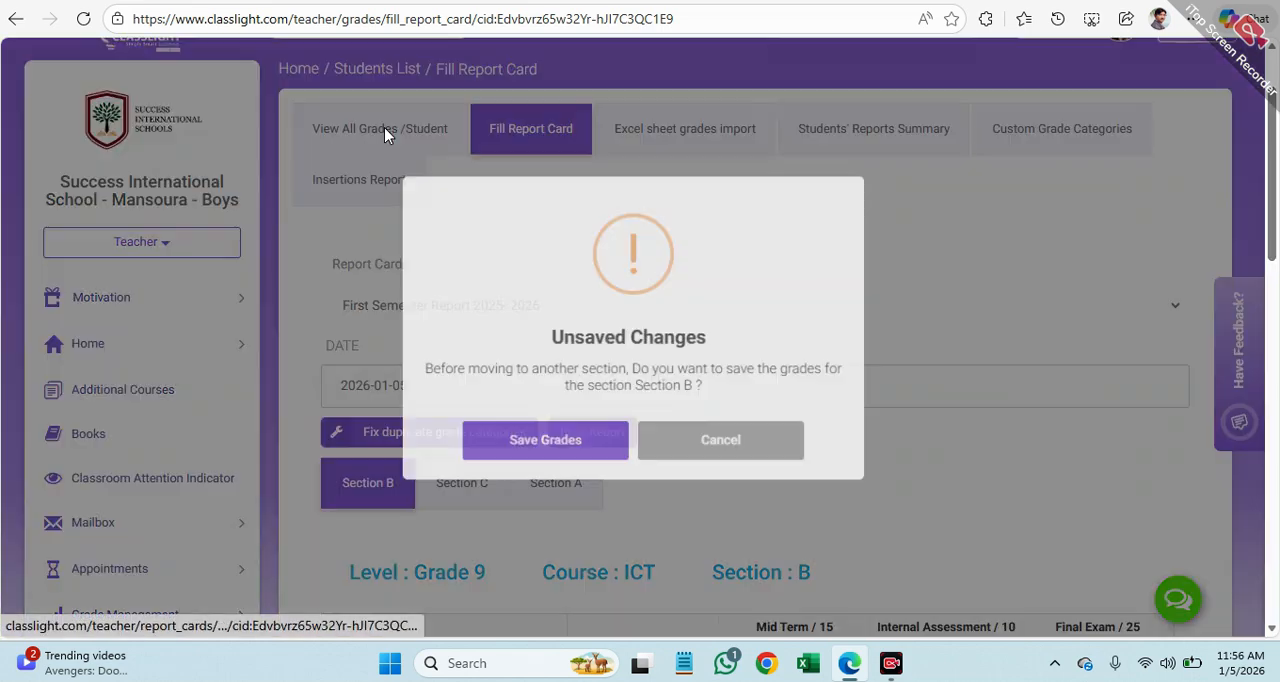
click(716, 454)
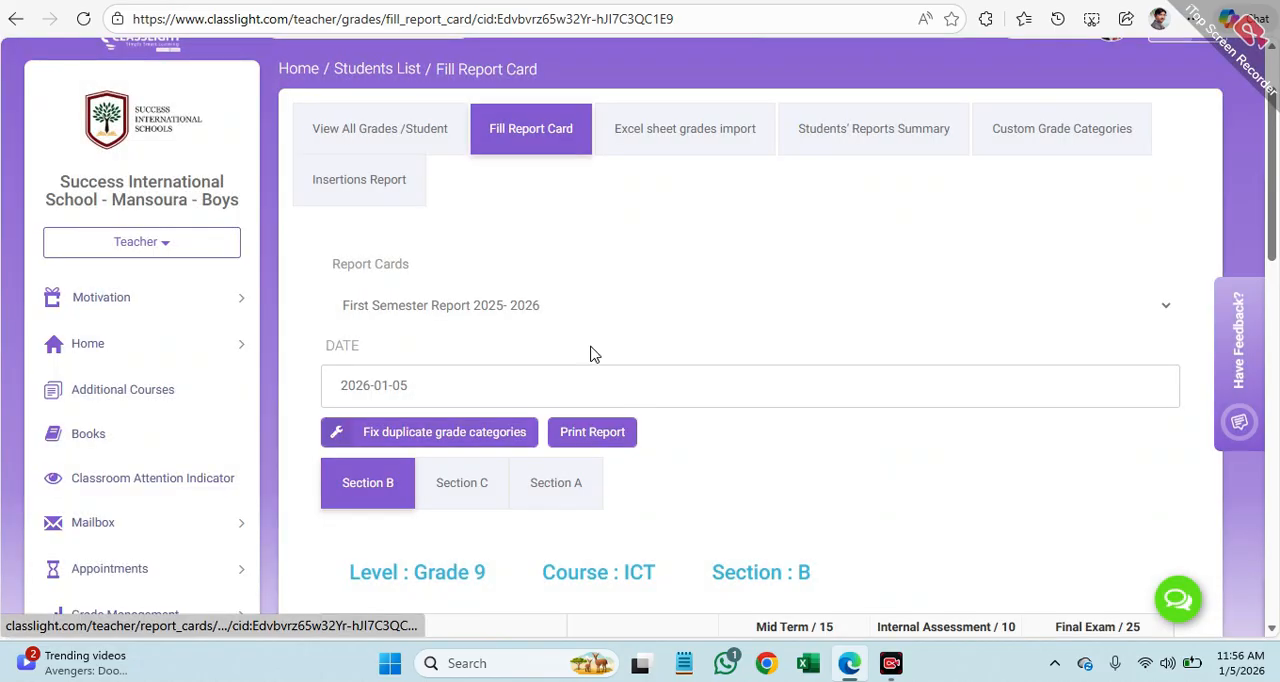